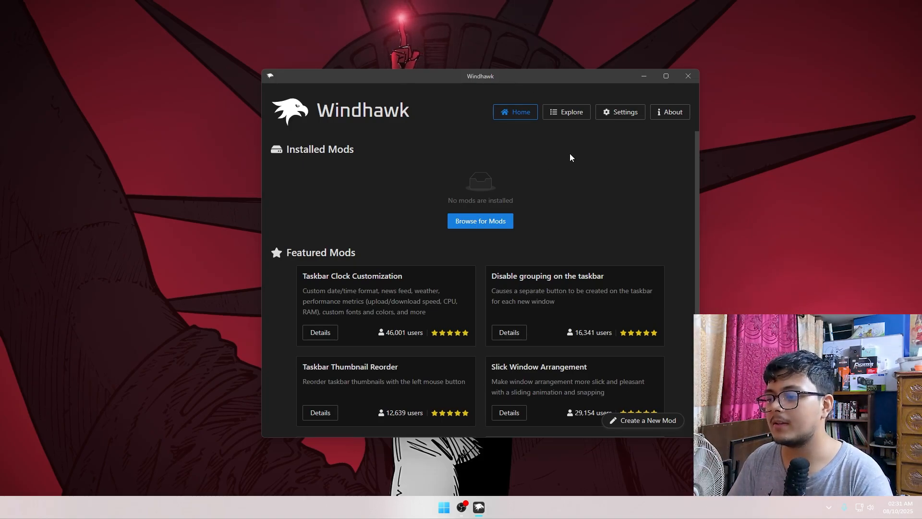
# Search the mod catalogue for "taskbar on top" and install the Taskbar on top for Windows 11 mod, accepting the risk
pyautogui.click(557, 117)
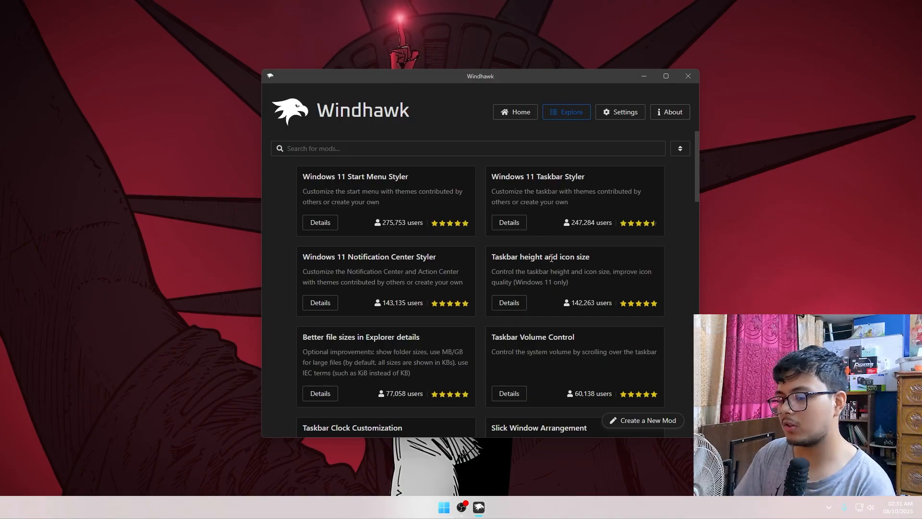
pyautogui.click(459, 152)
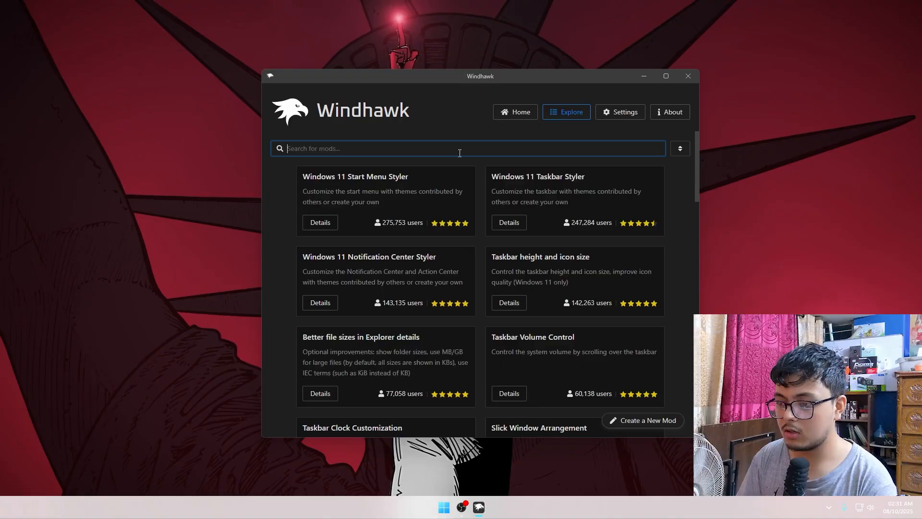
pyautogui.write('taskbar on top')
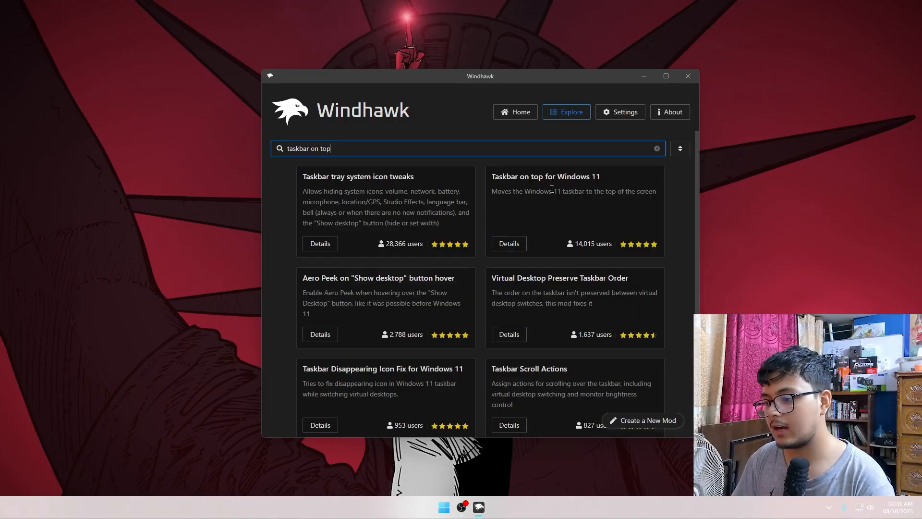
pyautogui.click(514, 244)
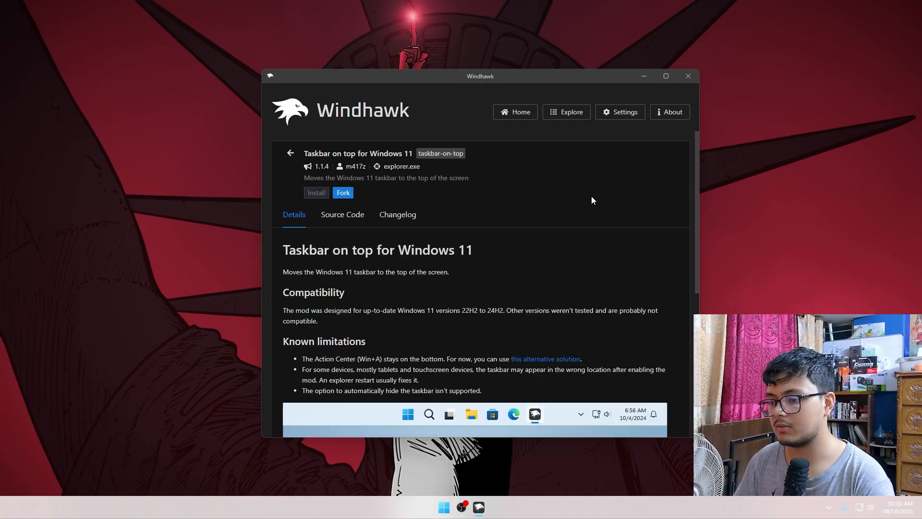
pyautogui.click(316, 194)
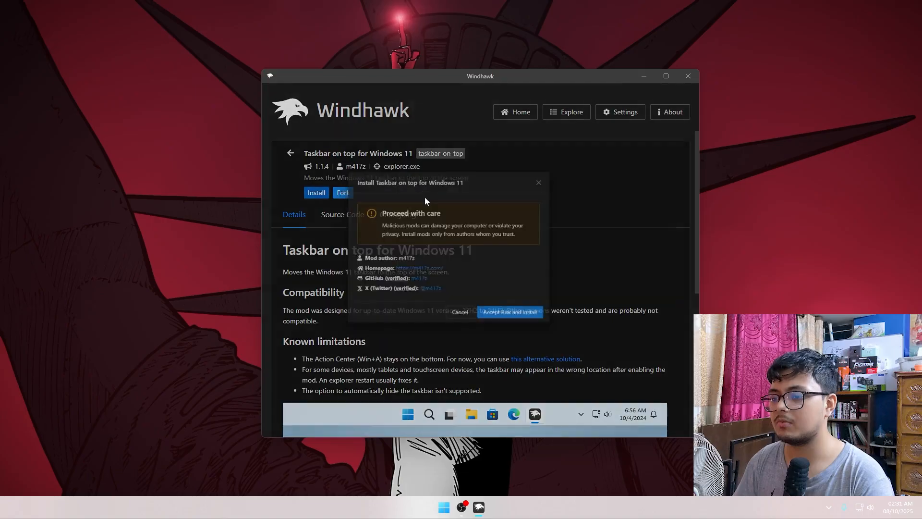
pyautogui.click(578, 348)
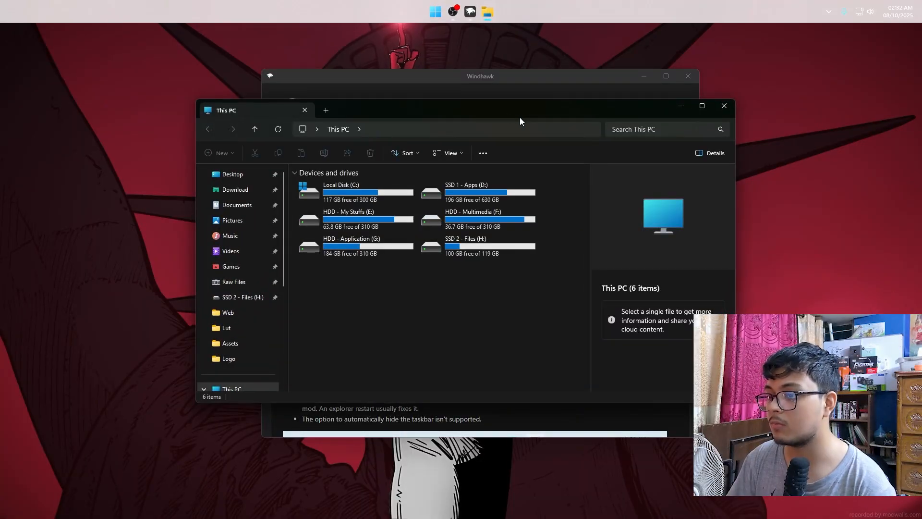
# Move the This PC File Explorer window aside and close it
pyautogui.moveTo(545, 112); pyautogui.dragTo(474, 144)
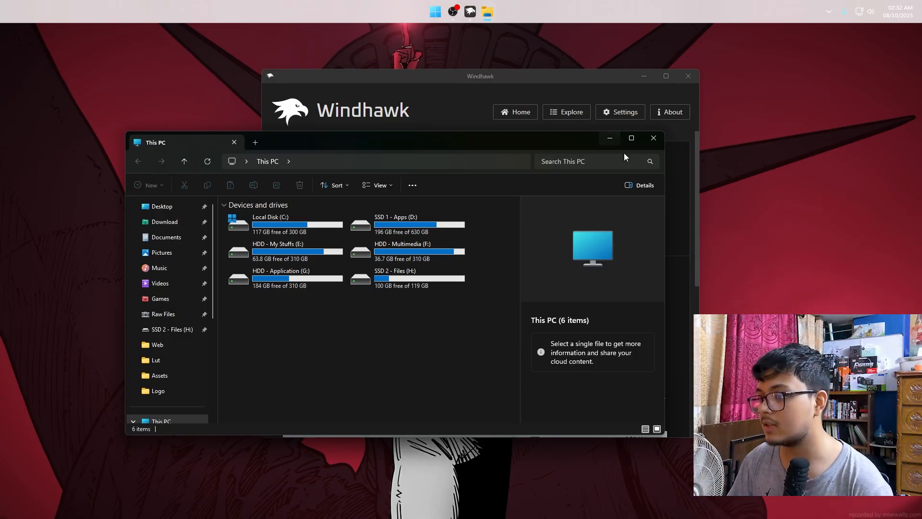
pyautogui.click(648, 143)
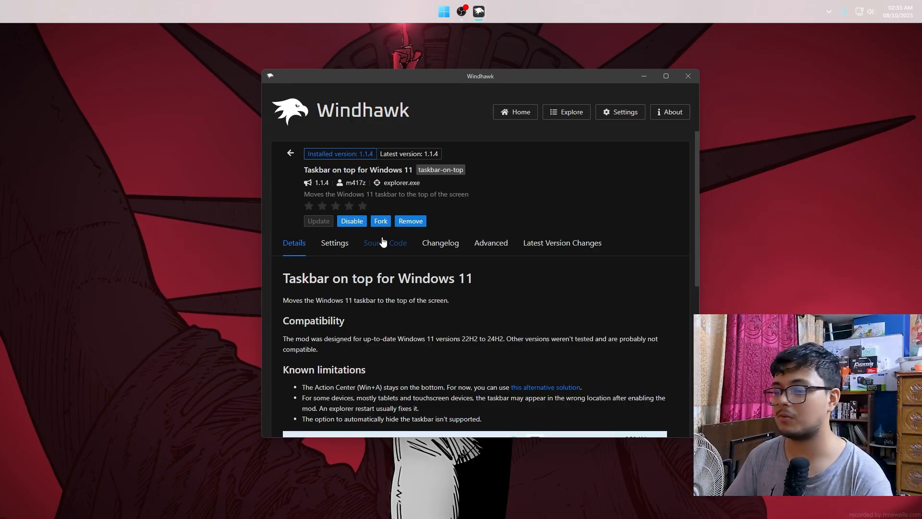
# Return to the mod catalogue, search for "style" and install the Windows 11 Taskbar Styler mod, accepting the risk
pyautogui.click(290, 153)
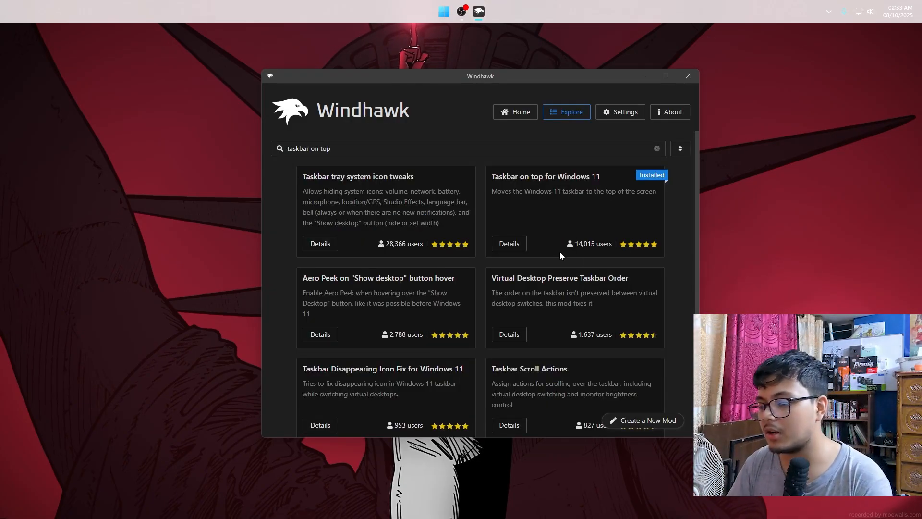
pyautogui.tripleClick(462, 144)
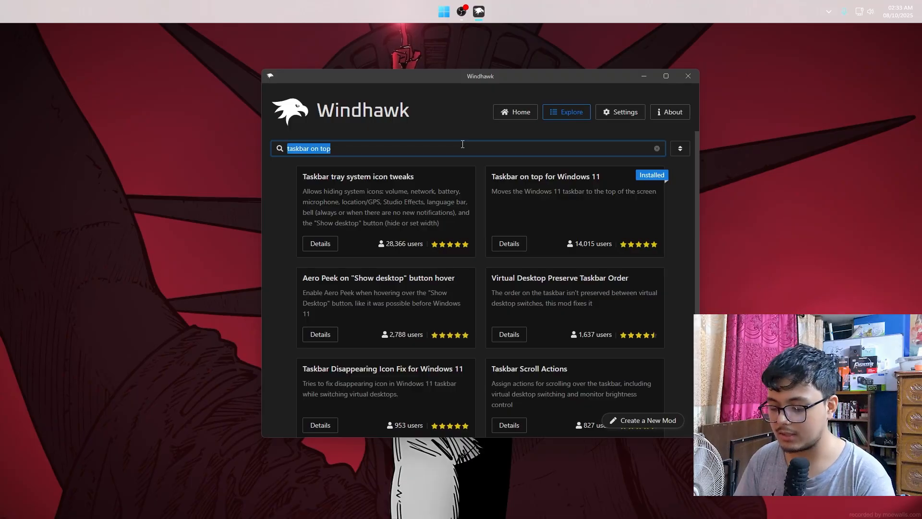
pyautogui.write('style')
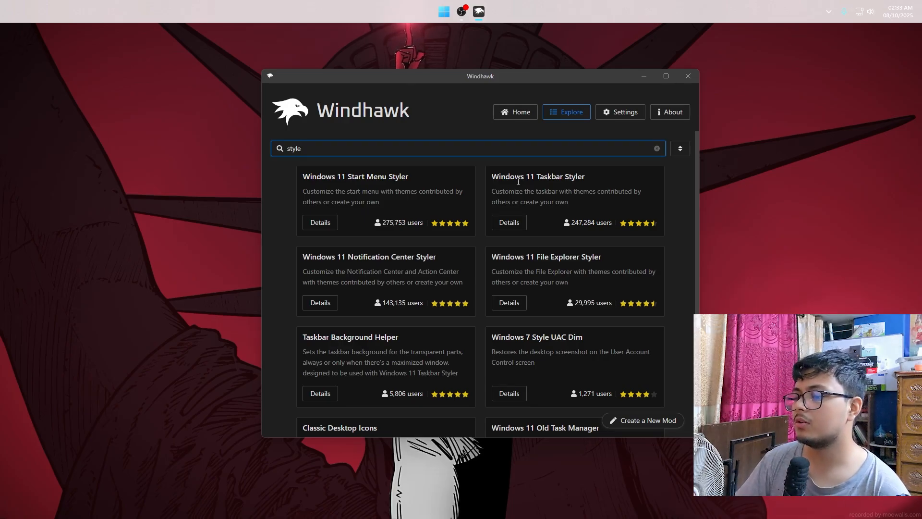
pyautogui.click(509, 223)
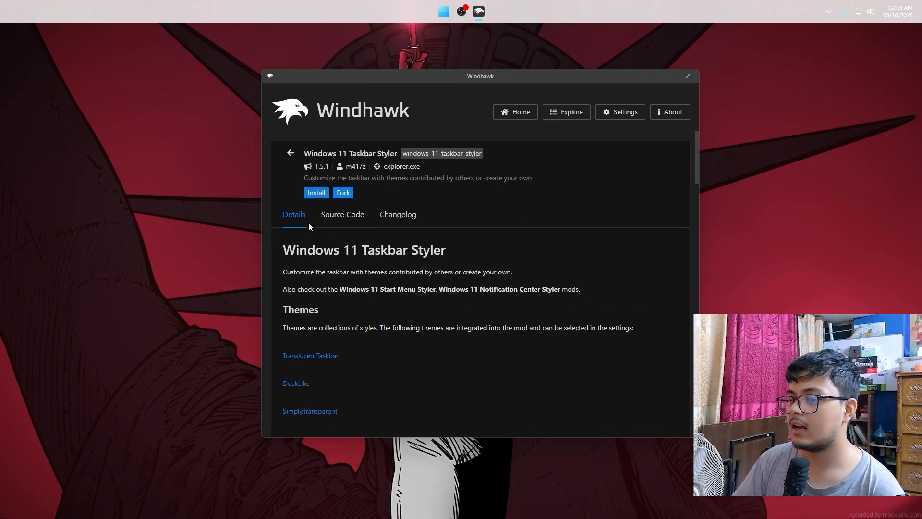
pyautogui.click(316, 192)
pyautogui.click(555, 339)
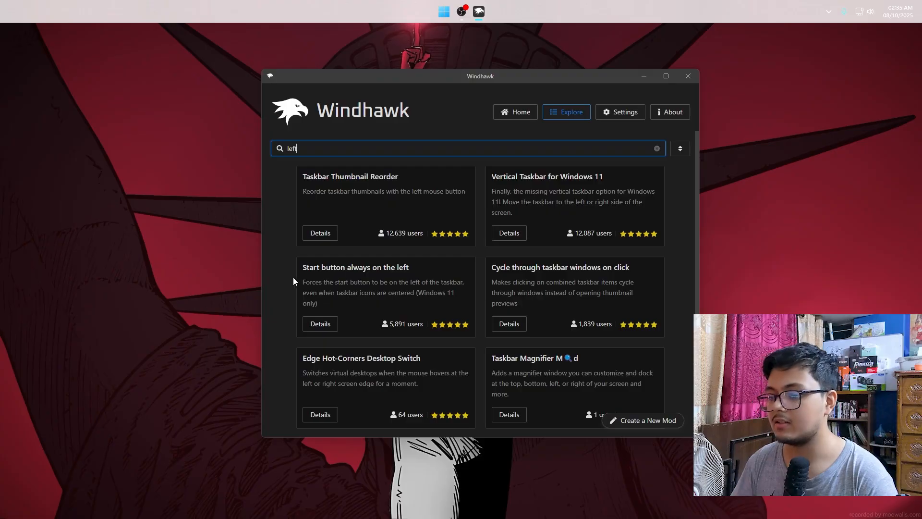
# Install the "Start button always on the left" mod from the search results, accepting the risk, and open the Start menu to check its position
pyautogui.click(320, 324)
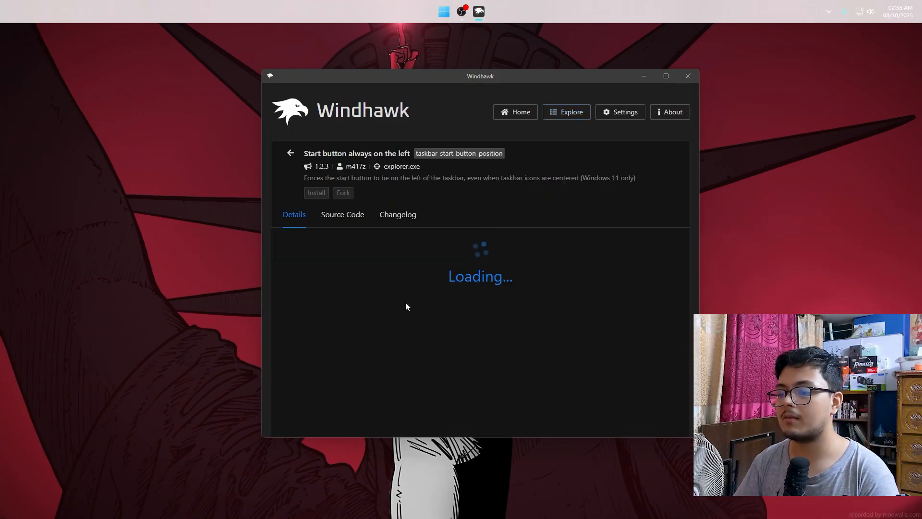
pyautogui.click(317, 193)
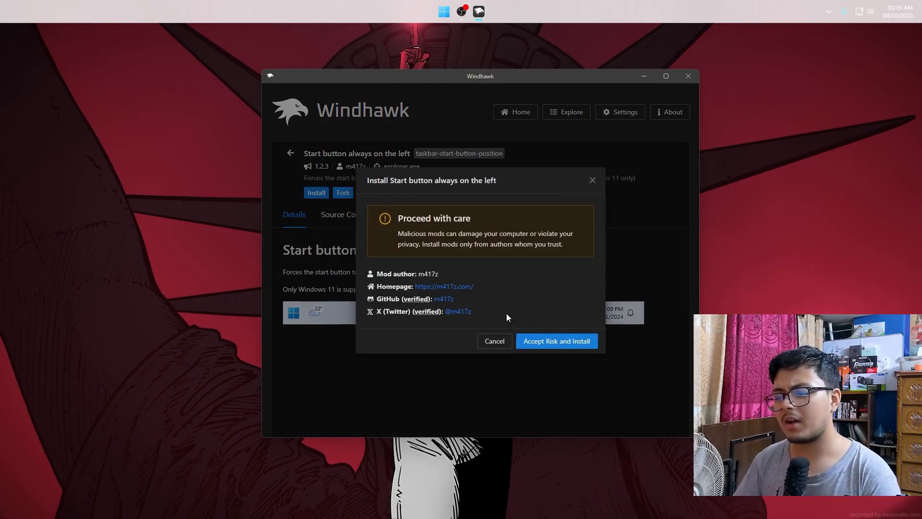
pyautogui.click(548, 338)
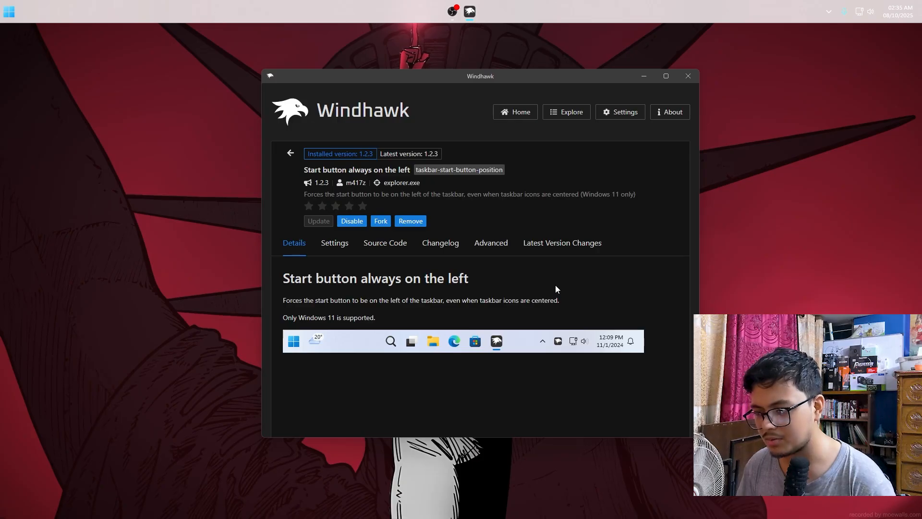
pyautogui.click(1, 3)
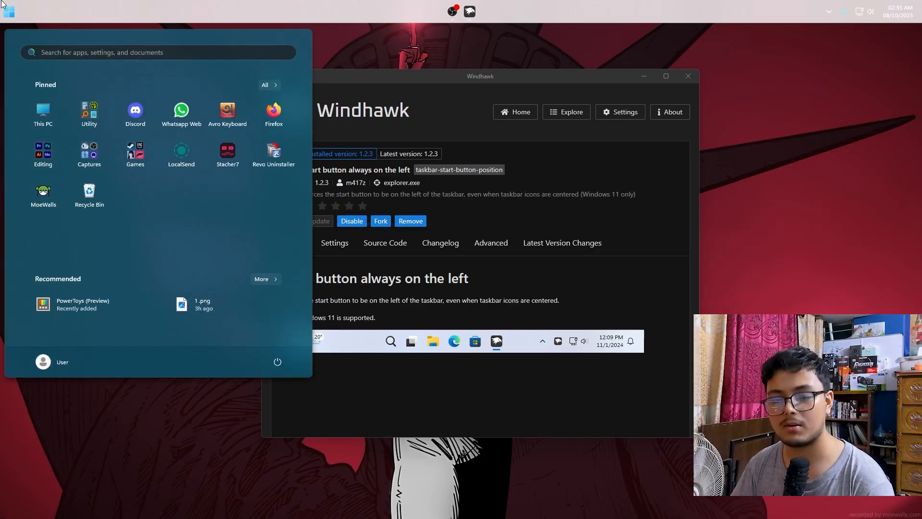
# Search the mod catalogue for "taskbar" and install the Taskbar height and icon size mod
pyautogui.click(566, 112)
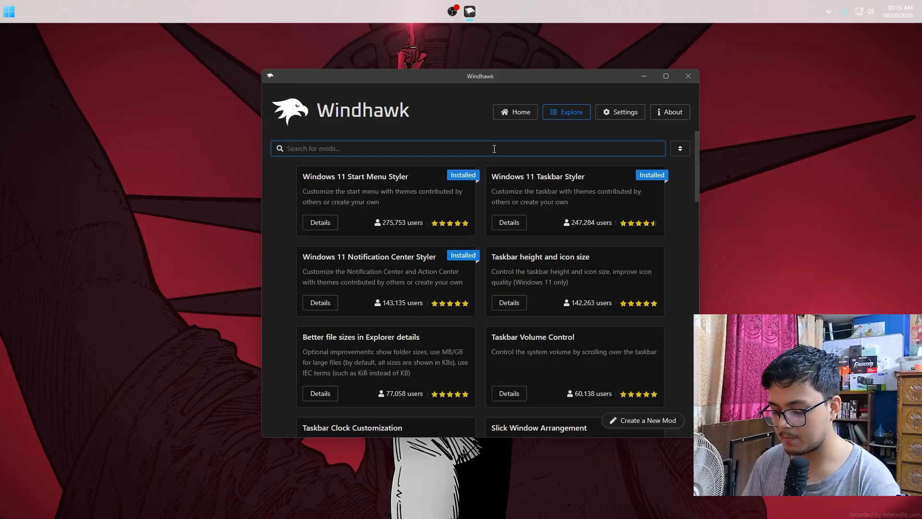
pyautogui.write('taskbar')
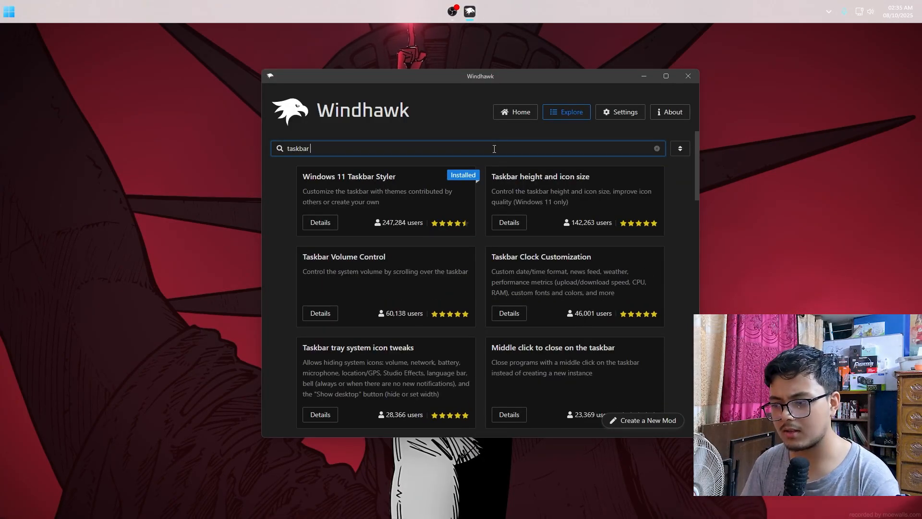
pyautogui.click(509, 222)
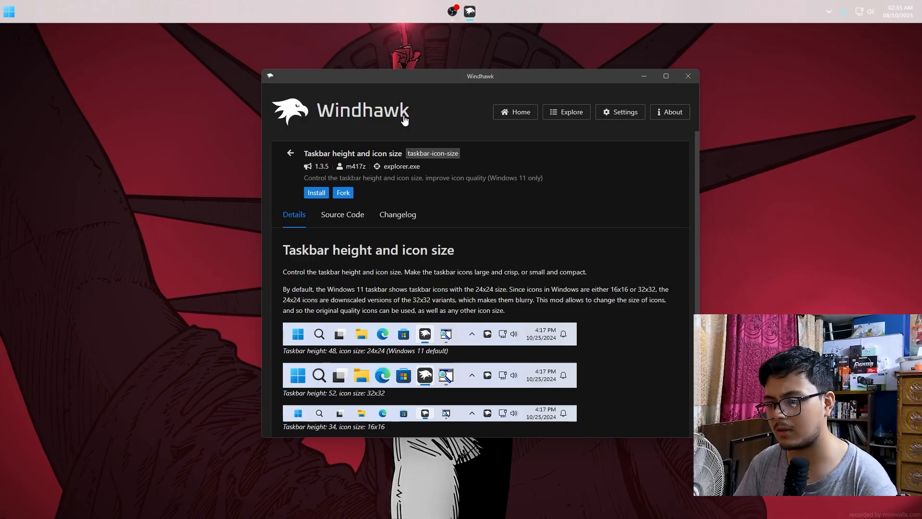
pyautogui.click(316, 193)
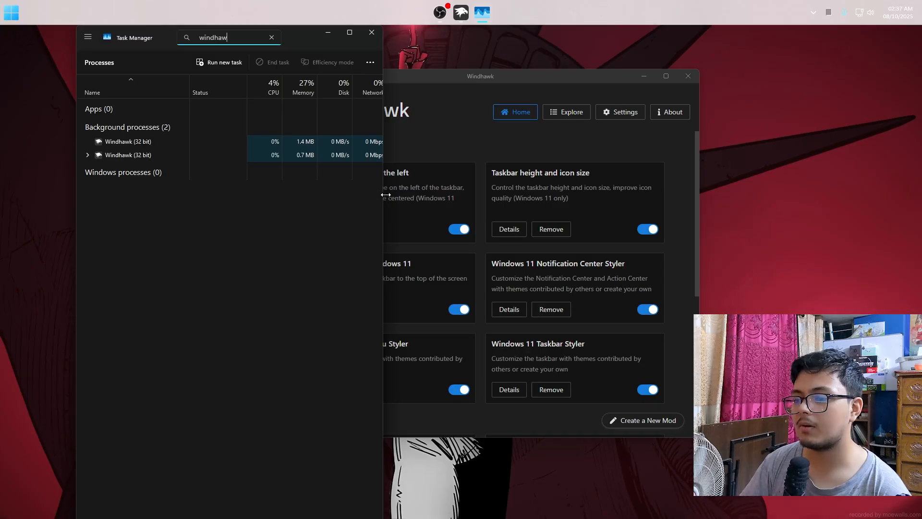
# Widen the Task Manager window to view the resource use of the Windhawk processes, and close it
pyautogui.moveTo(382, 192); pyautogui.dragTo(675, 193)
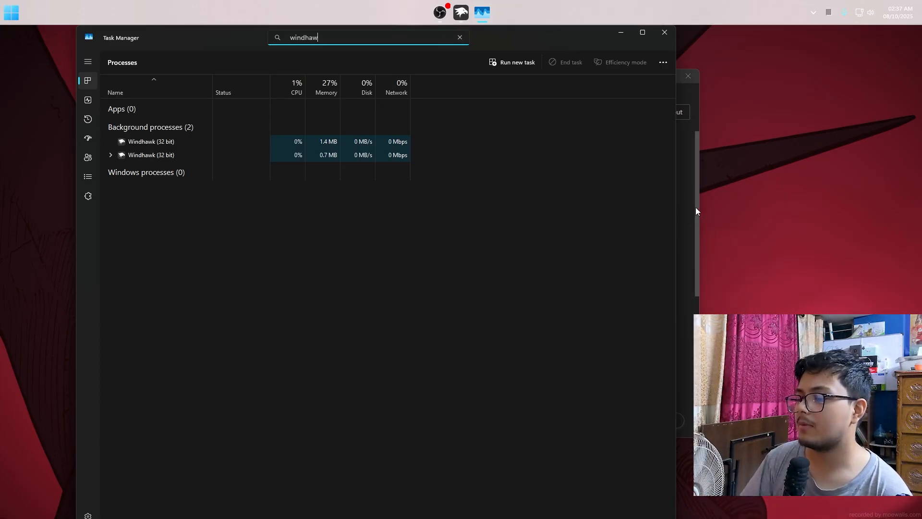
pyautogui.click(664, 32)
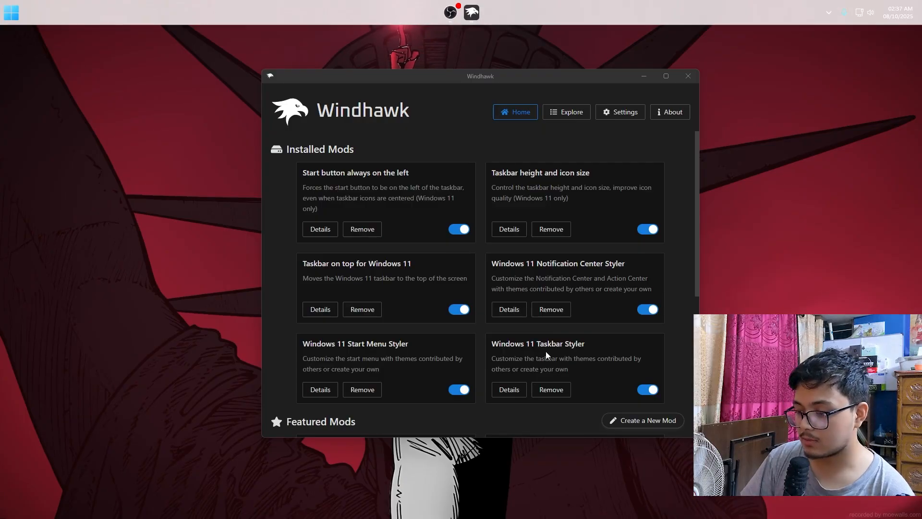
# Open the details of the installed Windows 11 Taskbar Styler mod, maximize the window and examine the previews of its integrated themes
pyautogui.click(524, 390)
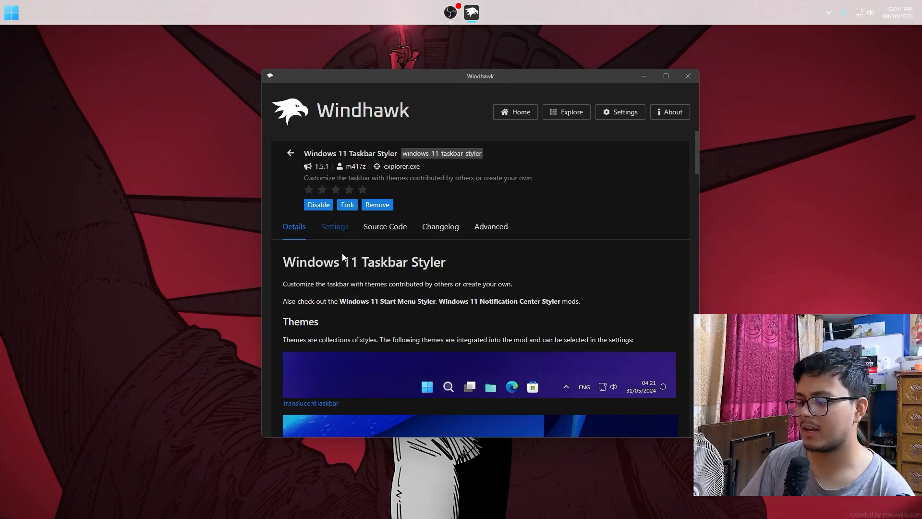
pyautogui.doubleClick(566, 73)
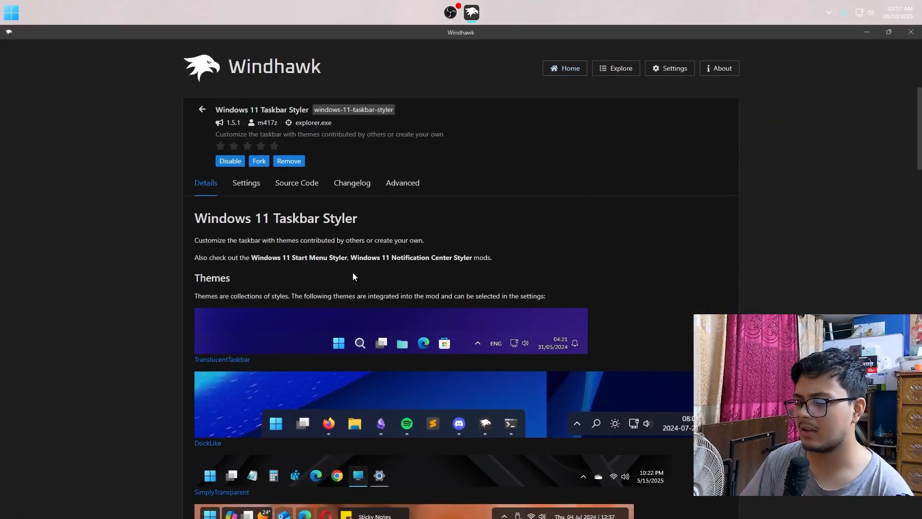
pyautogui.scroll(-6, 312, 266)
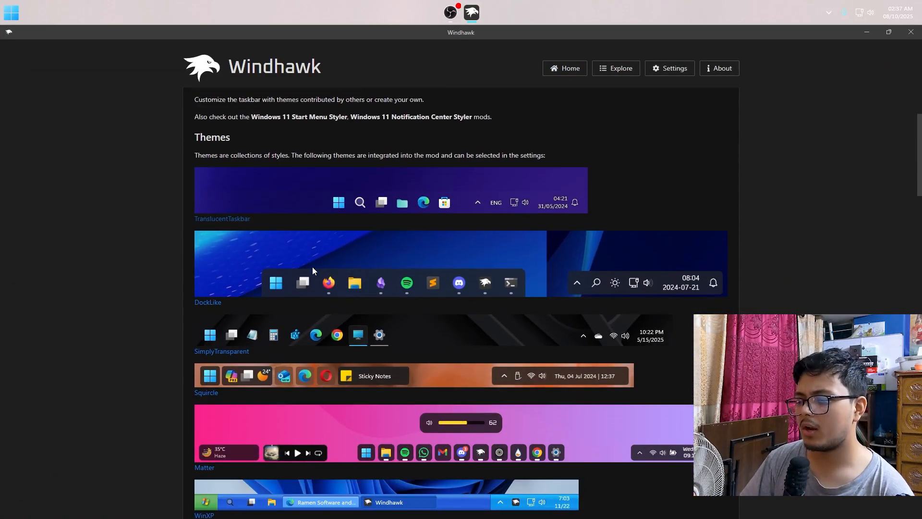
pyautogui.scroll(-18, 322, 283)
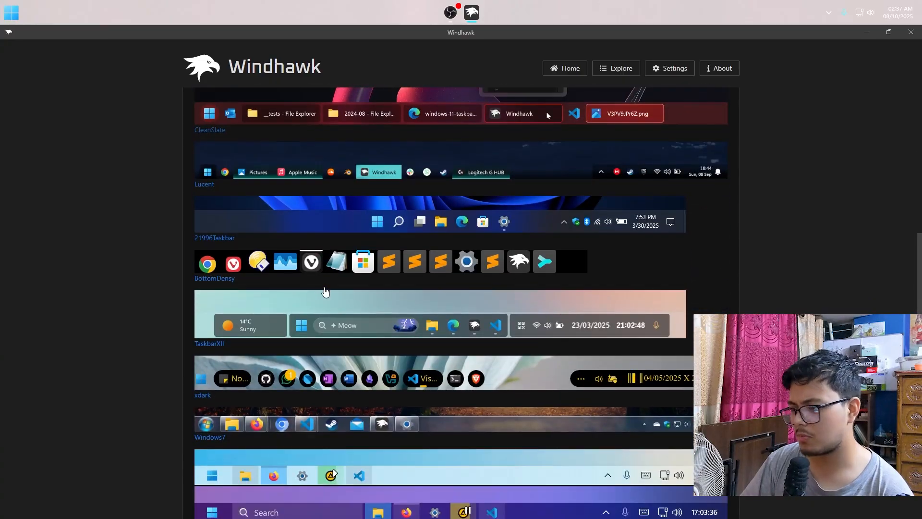
pyautogui.scroll(-6, 325, 289)
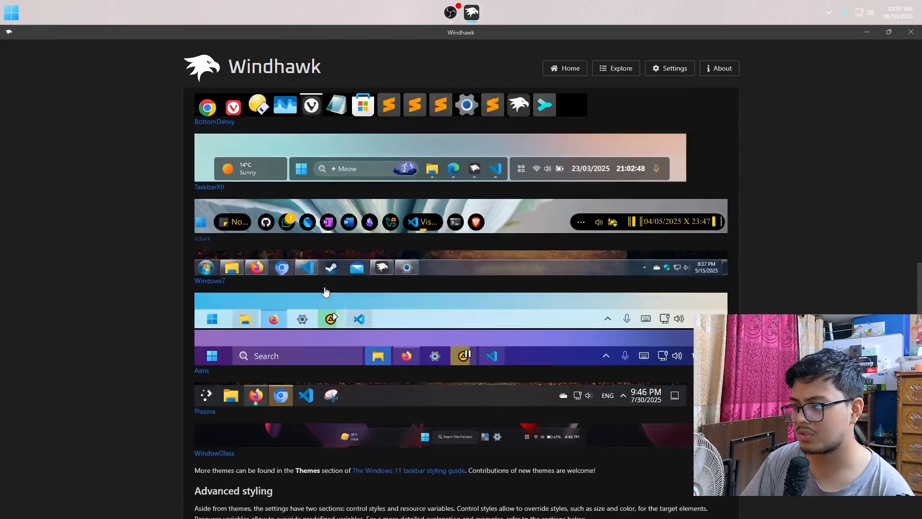
pyautogui.scroll(5, 324, 290)
pyautogui.scroll(3, 328, 291)
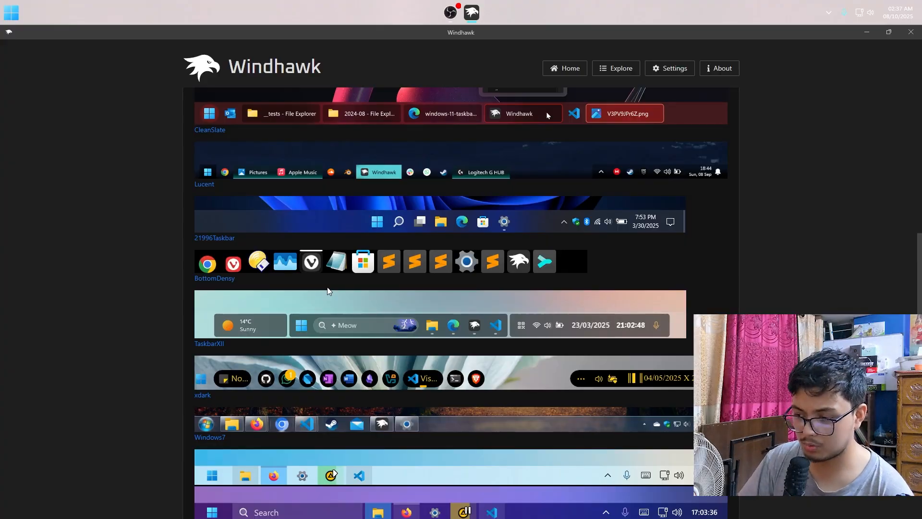
pyautogui.scroll(1, 331, 293)
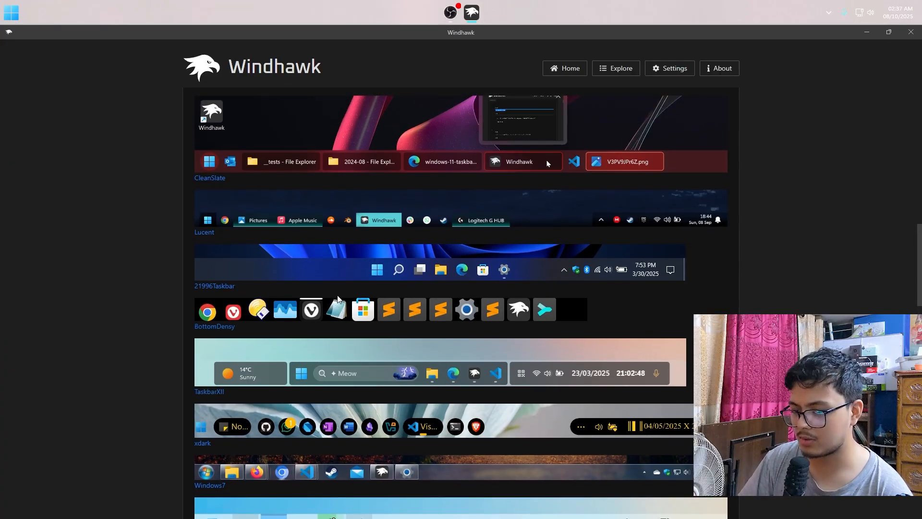
pyautogui.scroll(1, 340, 300)
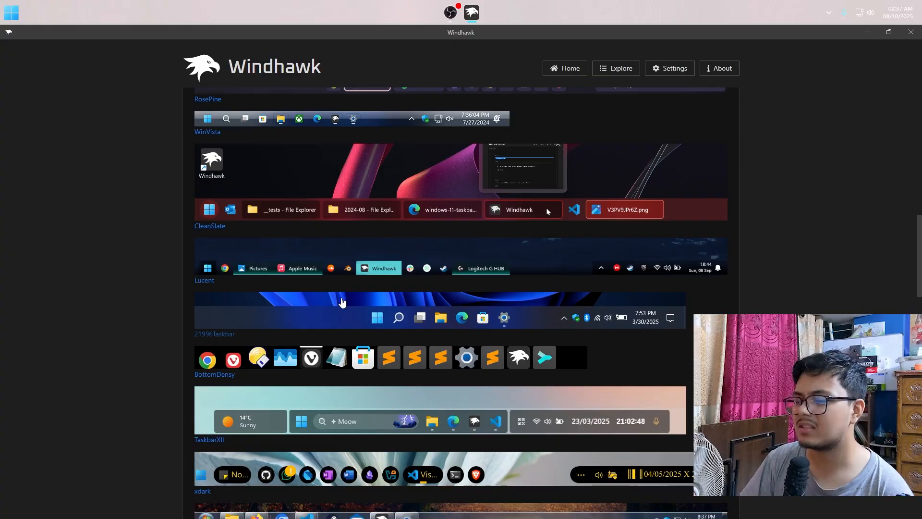
pyautogui.scroll(1, 342, 301)
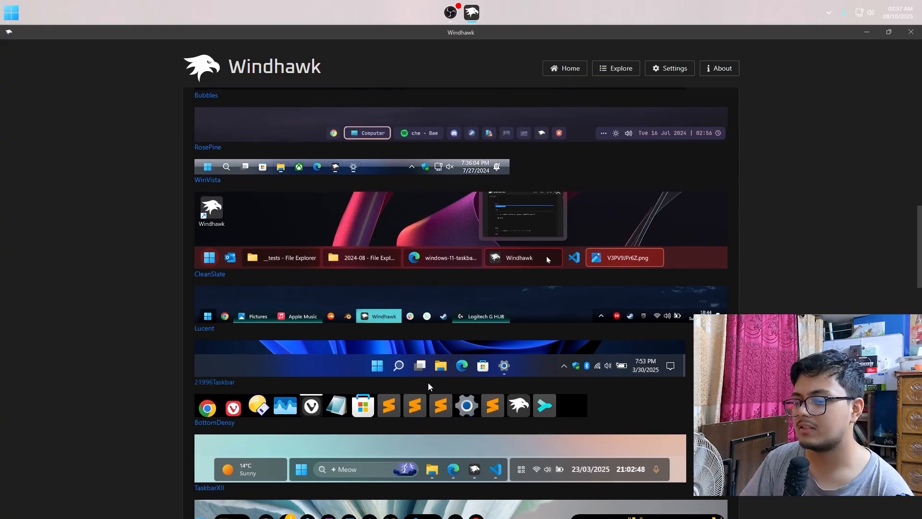
pyautogui.scroll(4, 430, 389)
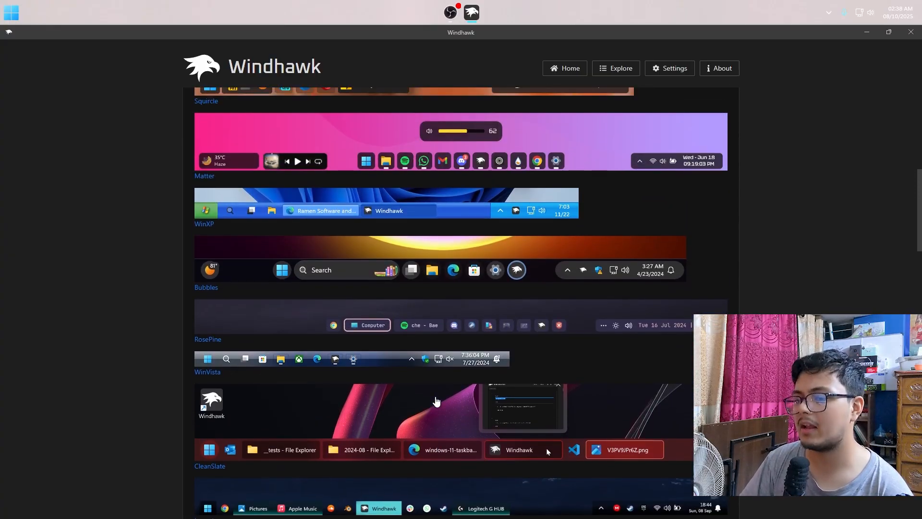
pyautogui.scroll(3, 437, 401)
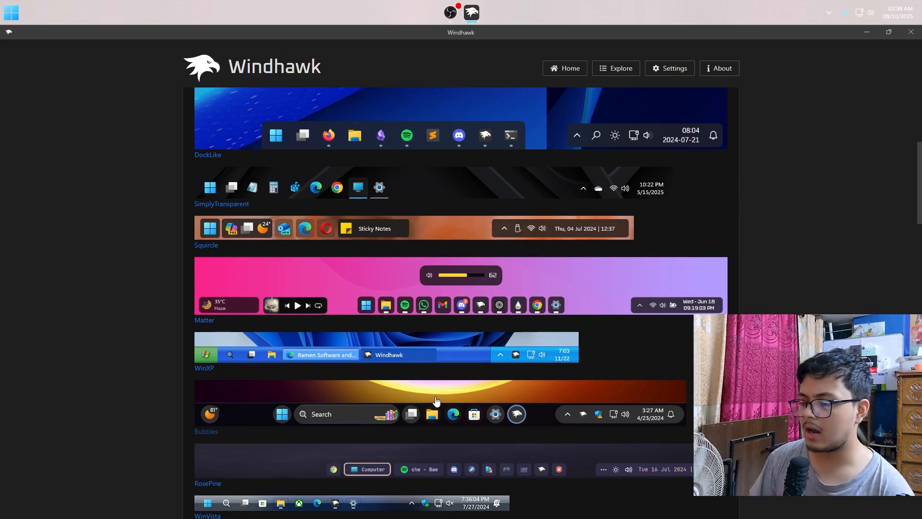
pyautogui.scroll(3, 436, 401)
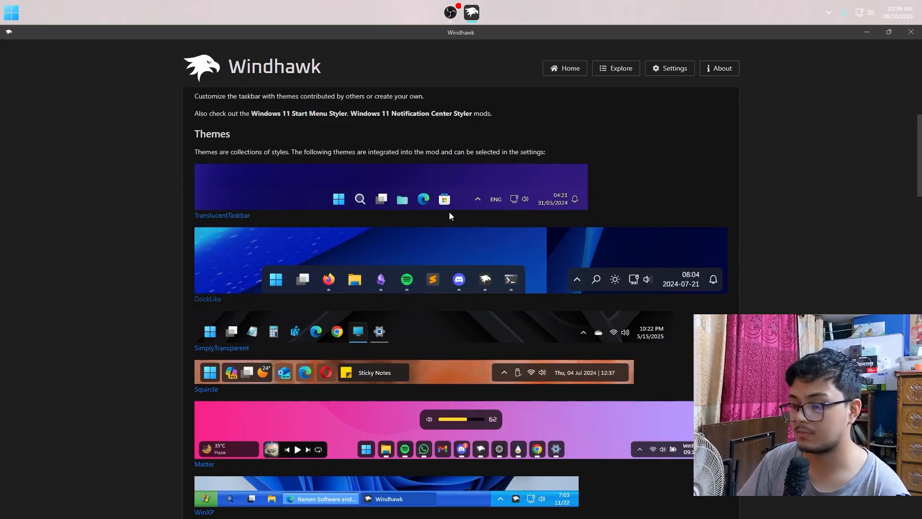
# Set the Windows 11 Taskbar Styler mod's theme to TranslucentTaskbar in its settings and save
pyautogui.scroll(2, 349, 192)
pyautogui.click(254, 185)
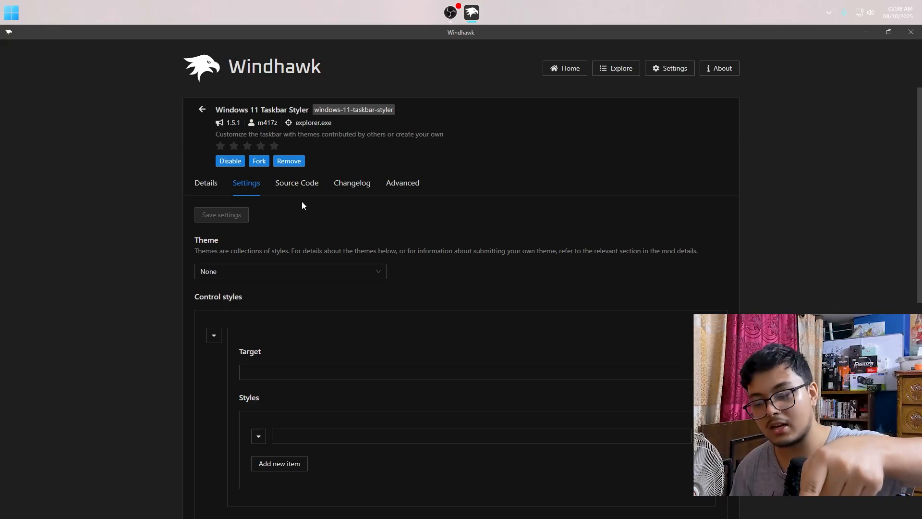
pyautogui.click(297, 274)
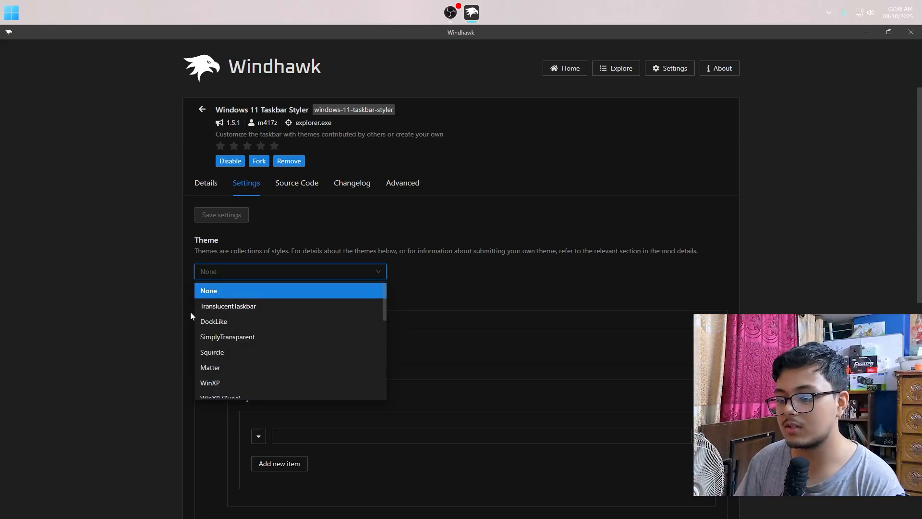
pyautogui.click(284, 305)
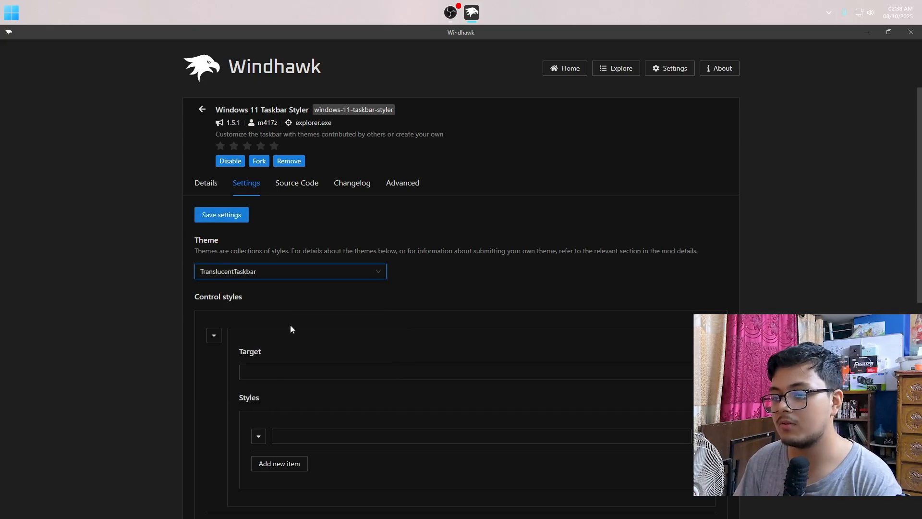
pyautogui.click(222, 217)
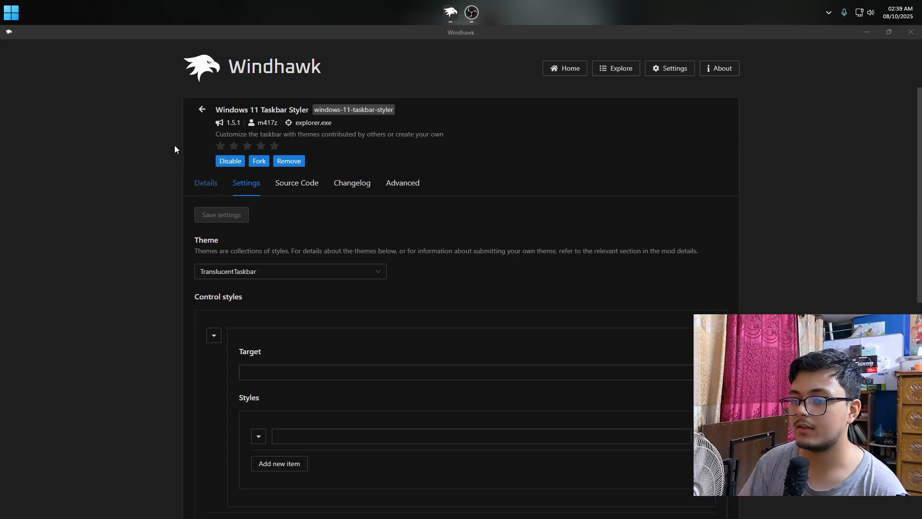
# Open the installed Windows 11 Start Menu Styler mod and examine its available themes and their previews
pyautogui.click(202, 110)
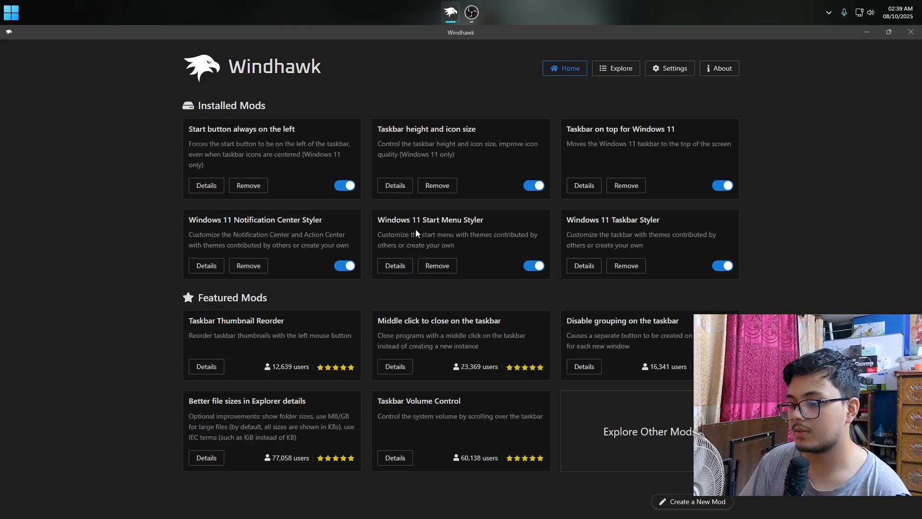
pyautogui.click(396, 271)
pyautogui.click(243, 185)
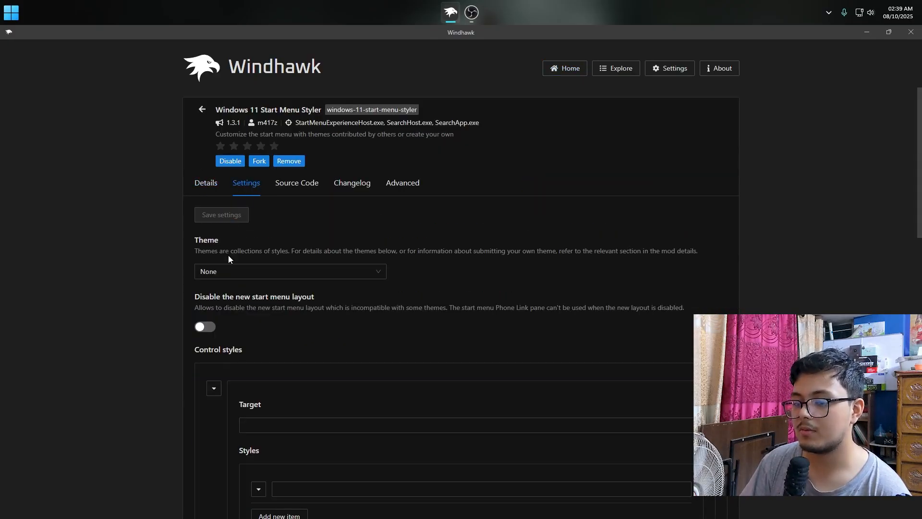
pyautogui.click(226, 272)
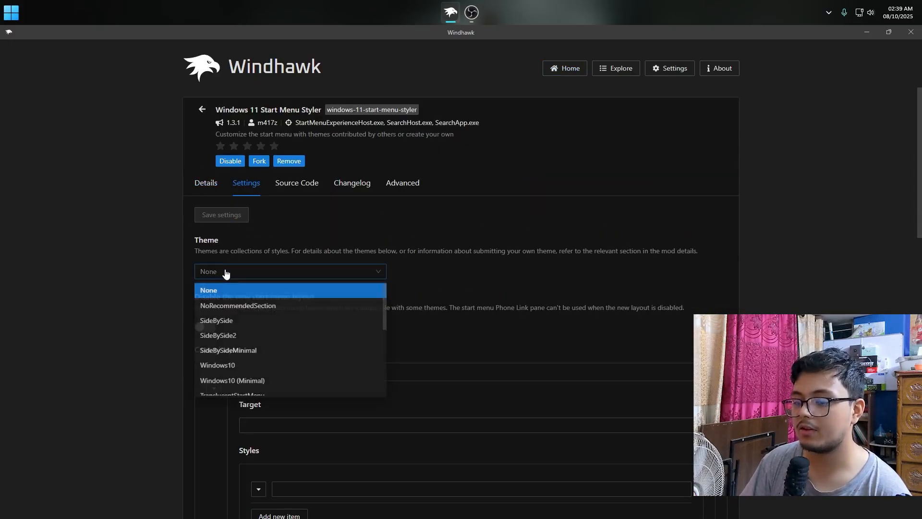
pyautogui.click(309, 264)
pyautogui.click(211, 187)
pyautogui.scroll(-3, 376, 326)
pyautogui.scroll(-4, 375, 324)
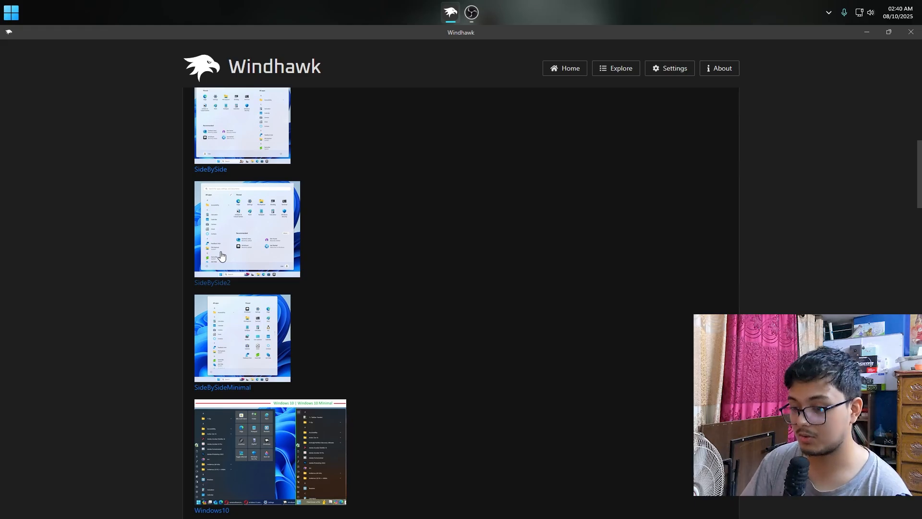
pyautogui.scroll(6, 267, 323)
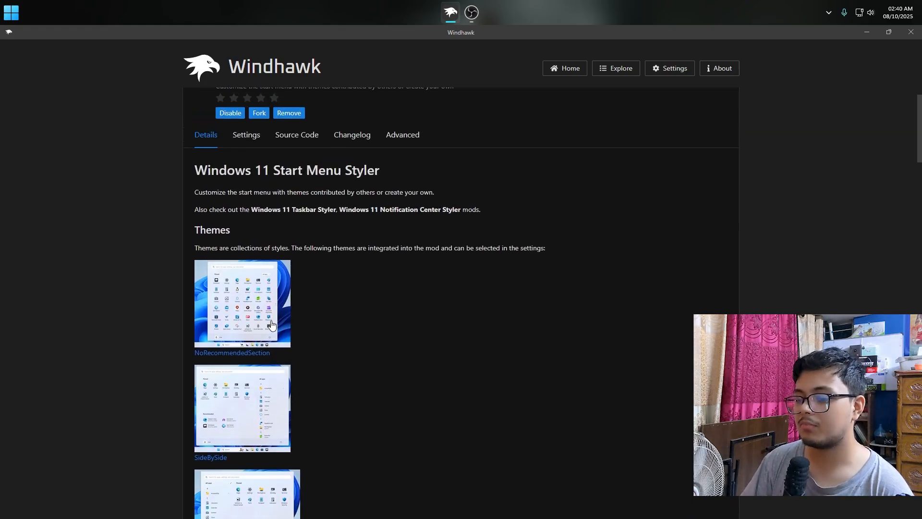
pyautogui.scroll(-8, 272, 326)
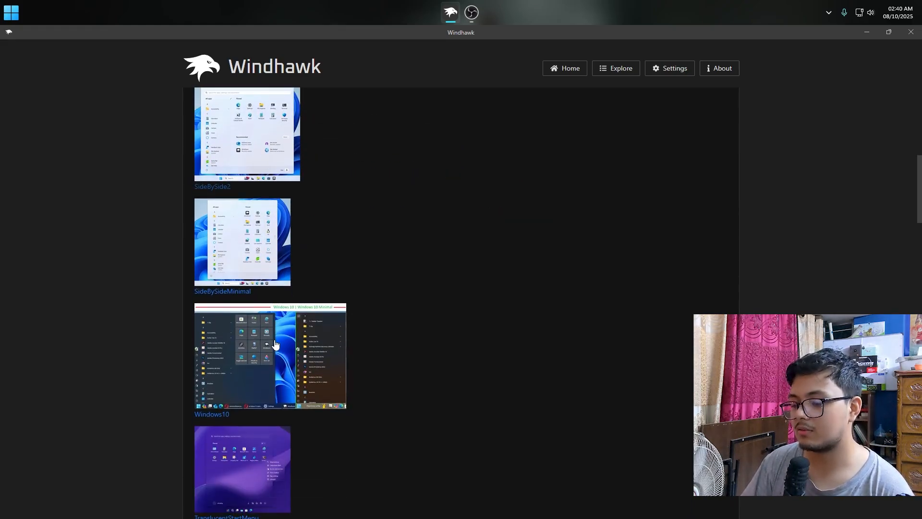
pyautogui.scroll(-3, 275, 345)
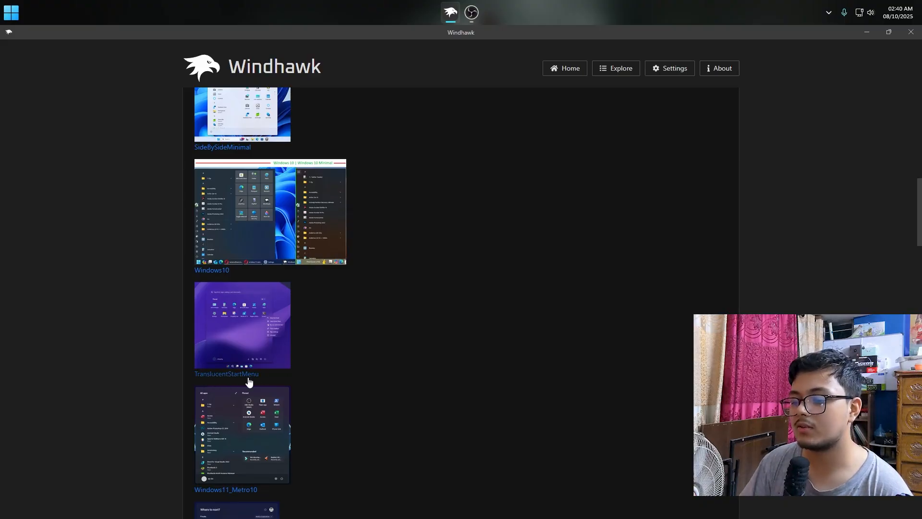
pyautogui.scroll(11, 219, 382)
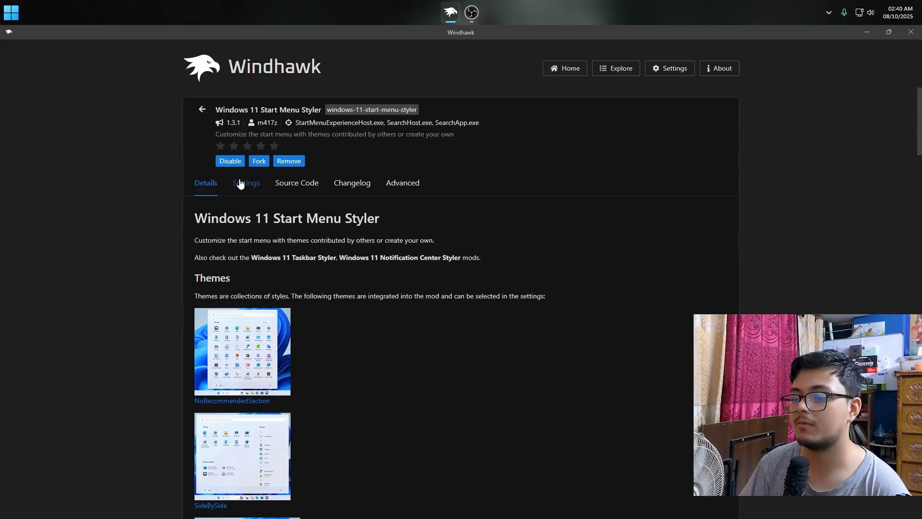
# Set the Start Menu Styler mod's theme to TranslucentStartMenu, save it, and open the Start menu to check its look
pyautogui.click(244, 182)
pyautogui.click(228, 275)
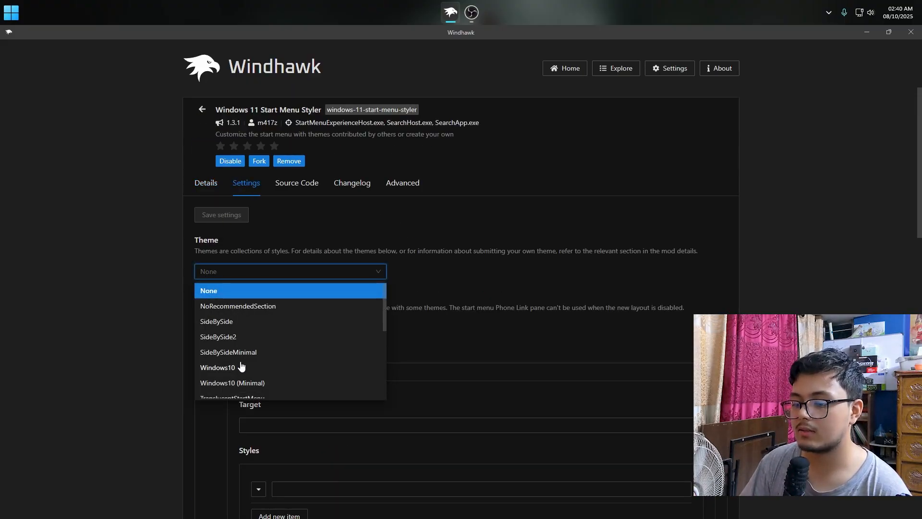
pyautogui.scroll(-2, 243, 364)
pyautogui.scroll(-3, 256, 353)
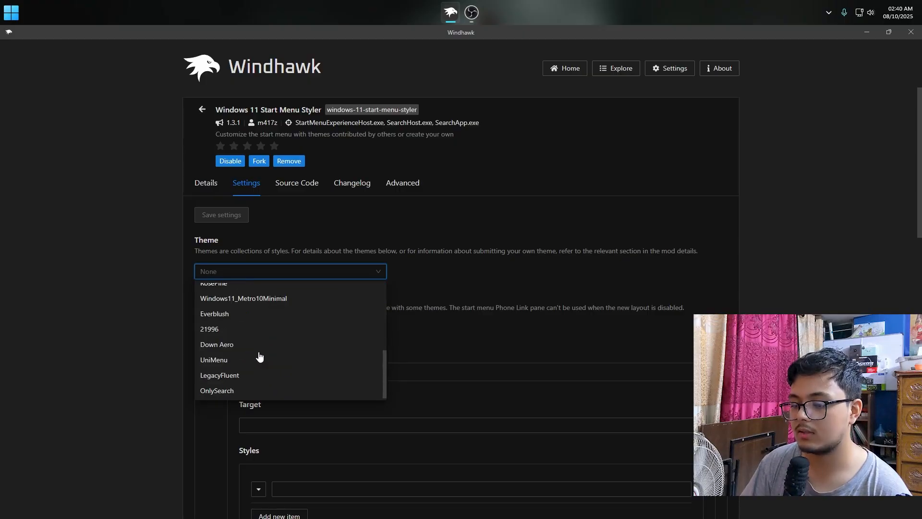
pyautogui.scroll(6, 243, 382)
pyautogui.click(258, 382)
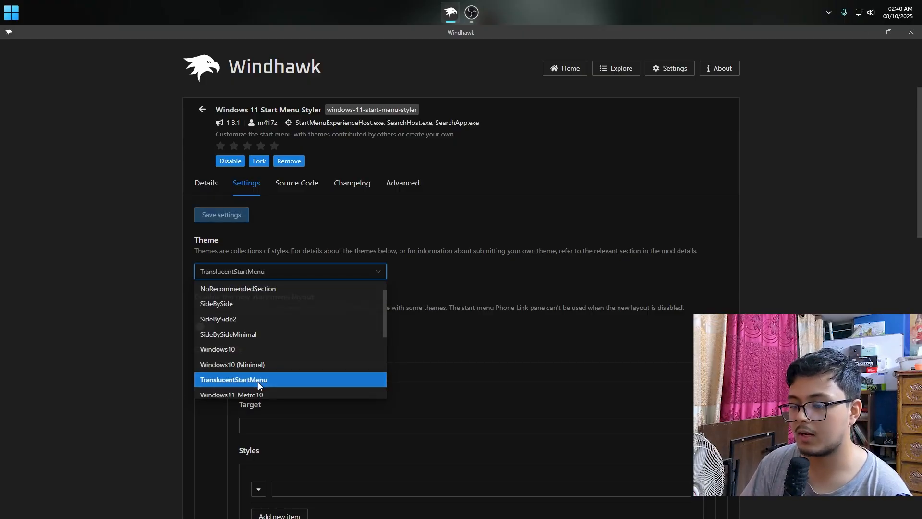
pyautogui.click(239, 217)
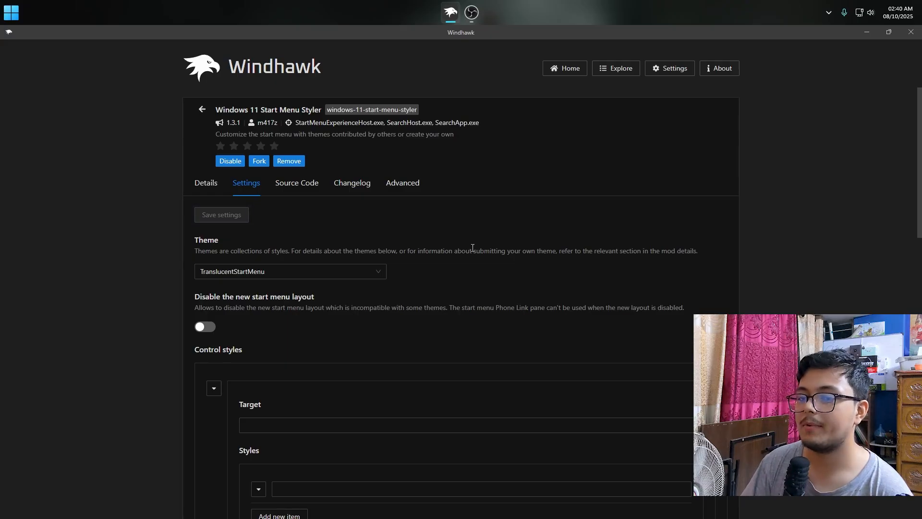
pyautogui.click(10, 14)
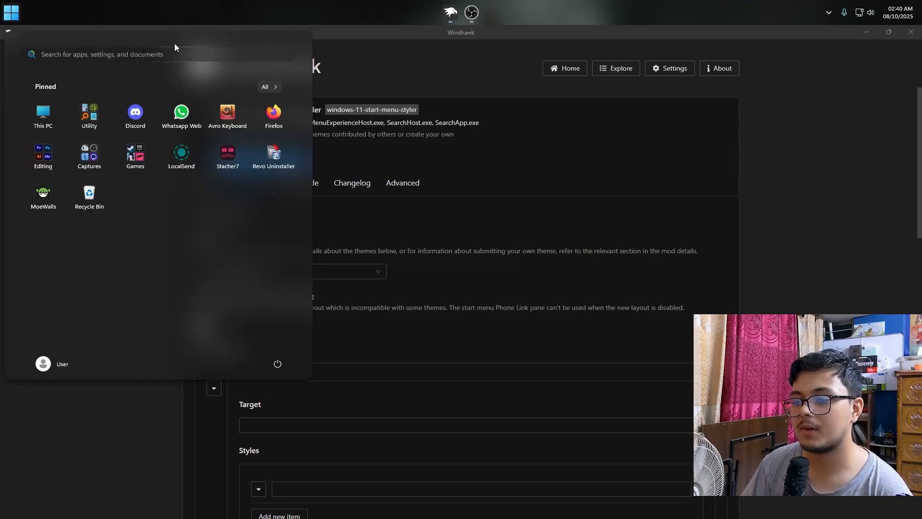
pyautogui.click(442, 211)
# View the notification center's look, and examine the theme previews in the Windows 11 Notification Center Styler mod's details
pyautogui.click(203, 109)
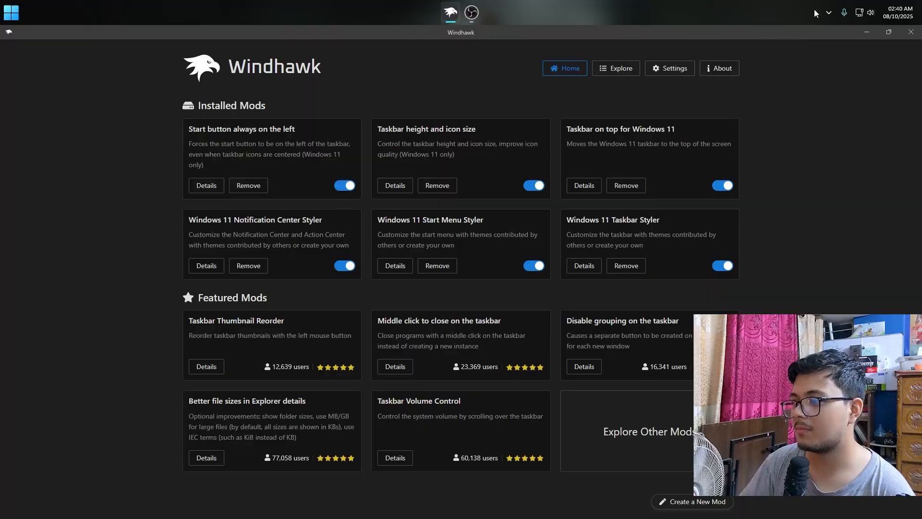
pyautogui.click(896, 13)
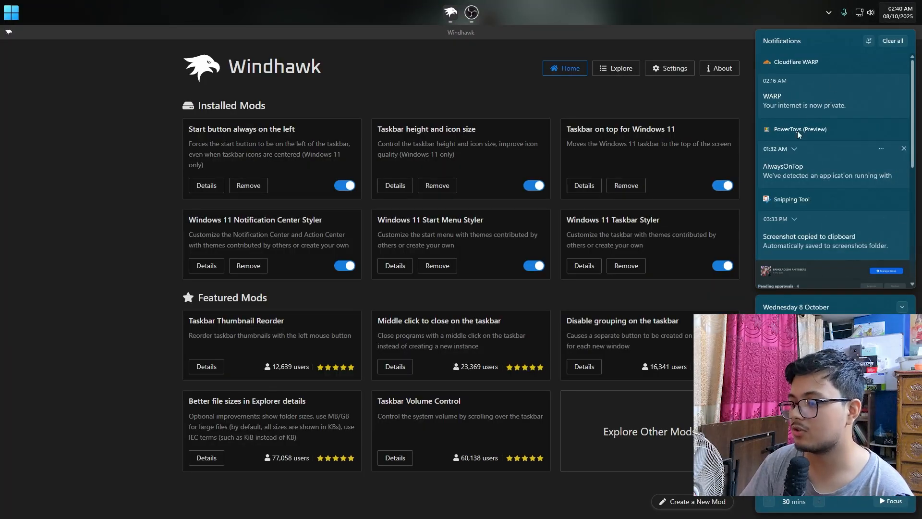
pyautogui.click(206, 265)
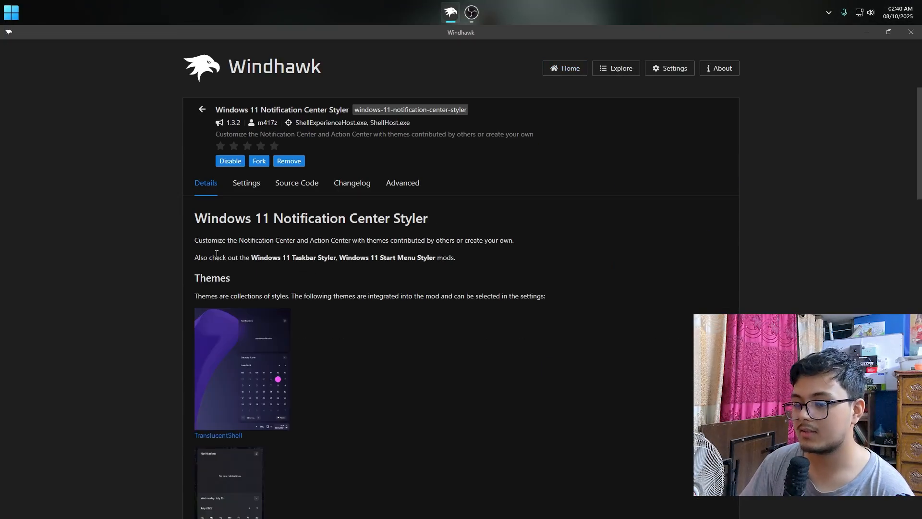
pyautogui.scroll(-5, 318, 310)
pyautogui.scroll(3, 301, 459)
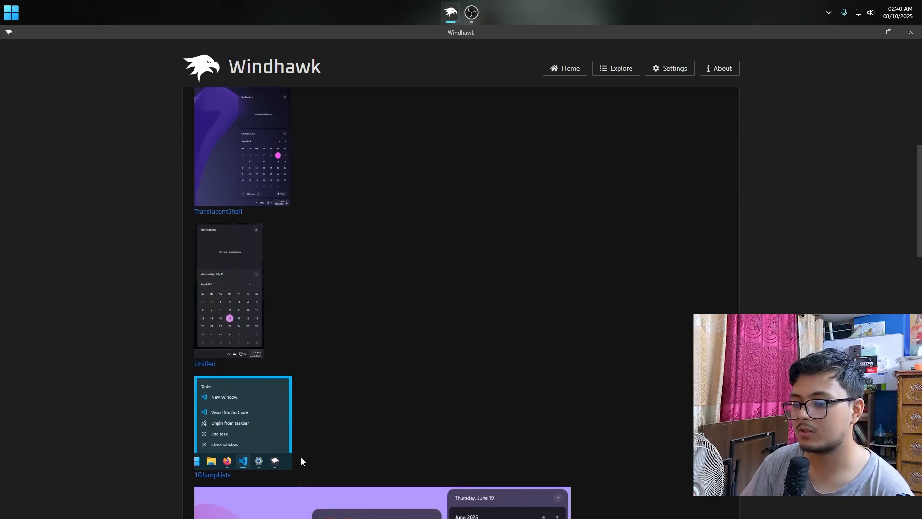
pyautogui.scroll(2, 229, 177)
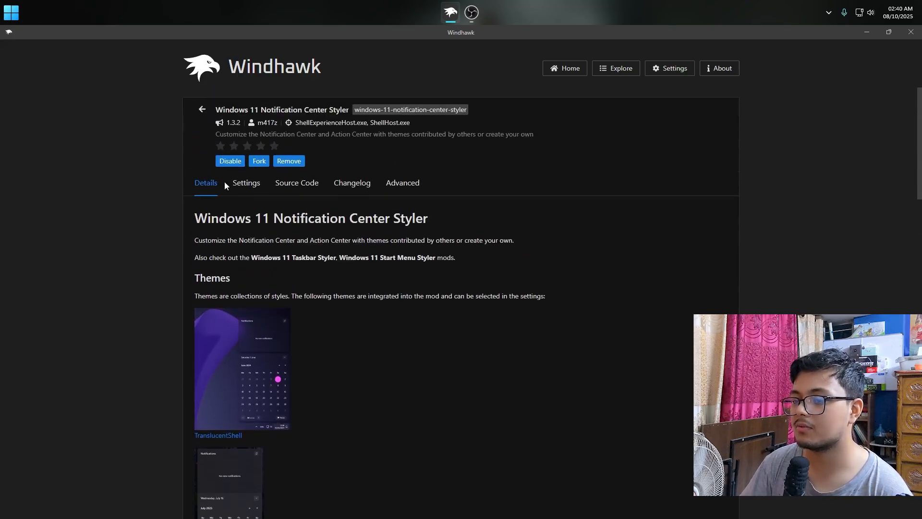
# Set the Notification Center Styler mod's theme to TranslucentShell and save, then clear all notifications in the notification center
pyautogui.click(246, 184)
pyautogui.click(250, 277)
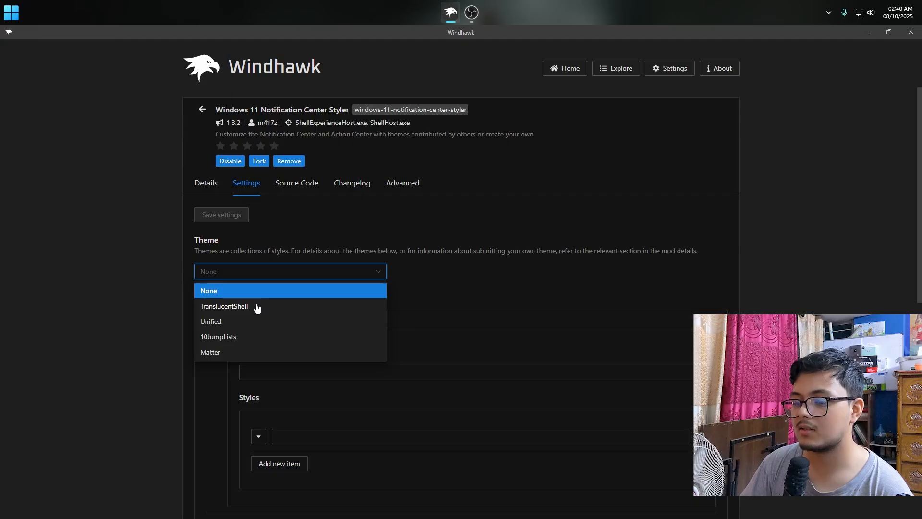
pyautogui.click(255, 305)
pyautogui.click(236, 217)
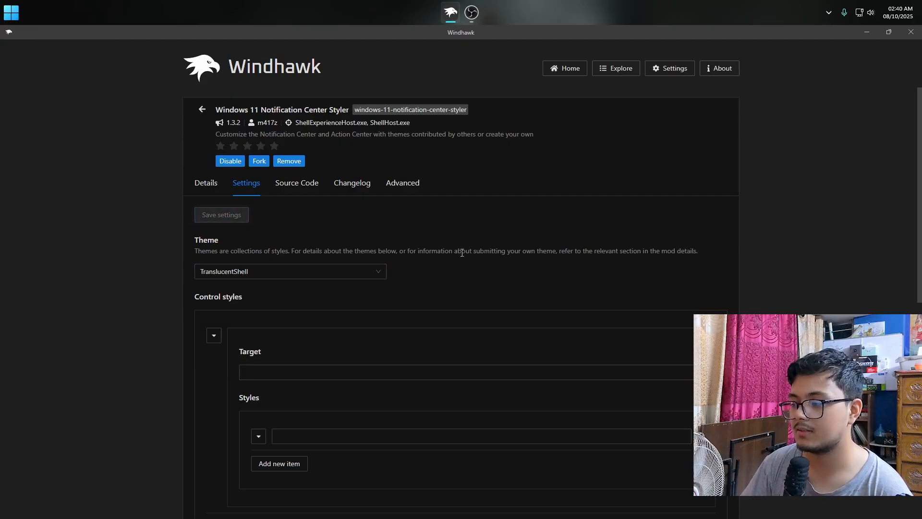
pyautogui.click(902, 7)
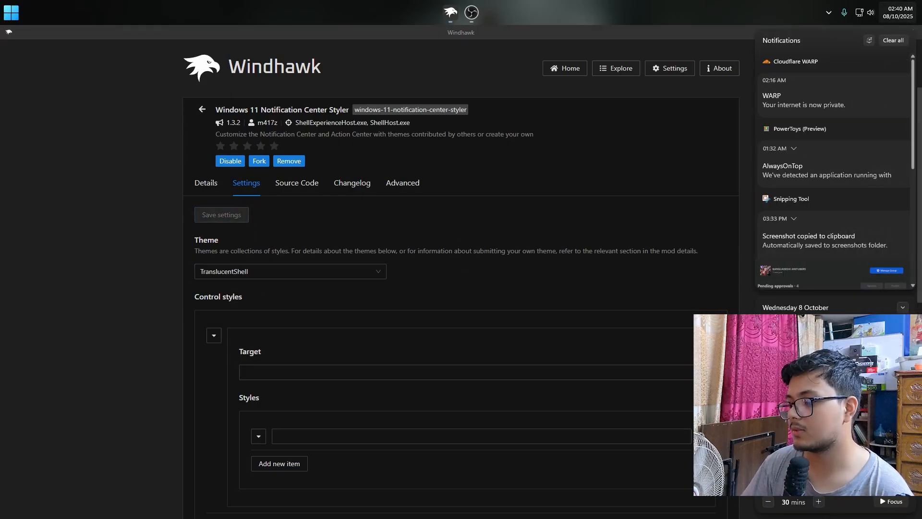
pyautogui.click(894, 40)
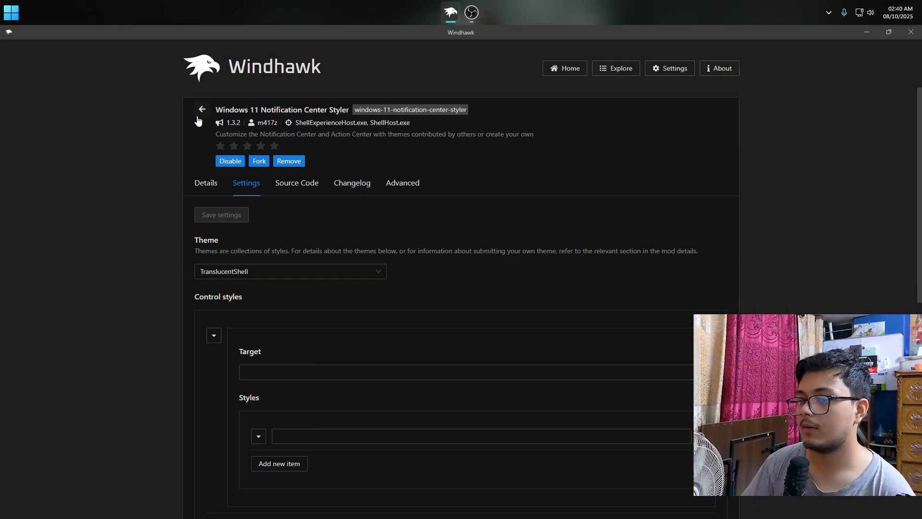
# Set the taskbar height to 38 pixels in the settings of the Taskbar height and icon size mod and save
pyautogui.click(197, 117)
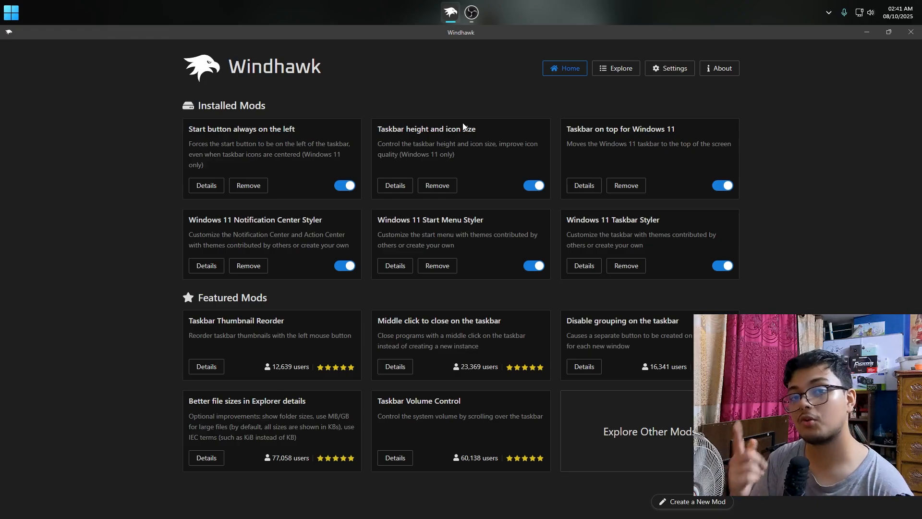
pyautogui.click(407, 194)
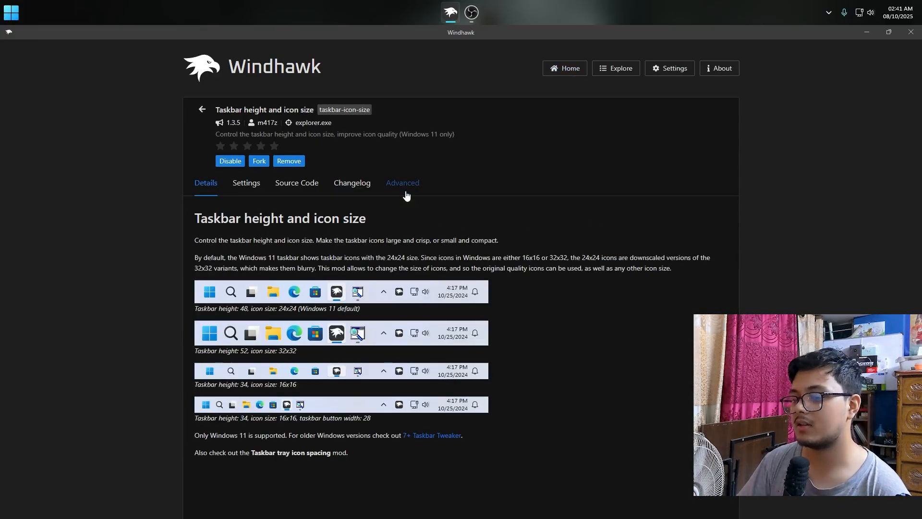
pyautogui.click(251, 190)
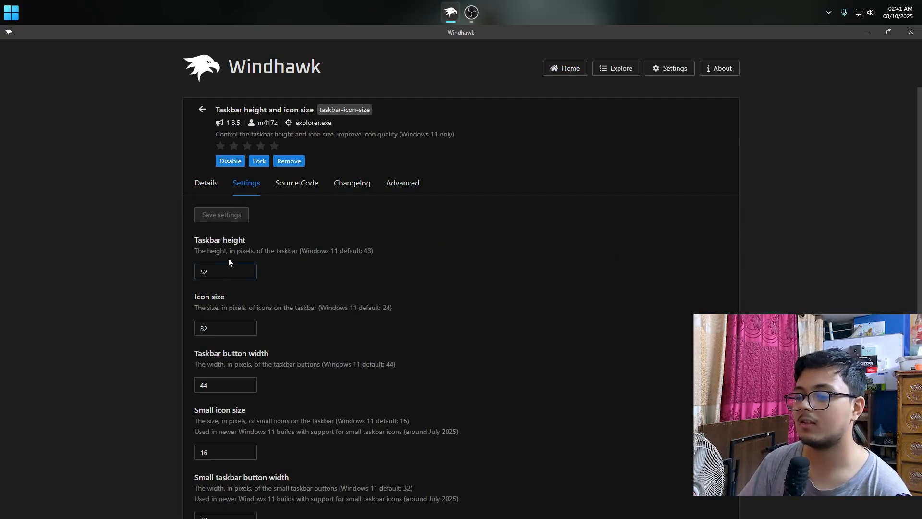
pyautogui.scroll(-1, 229, 262)
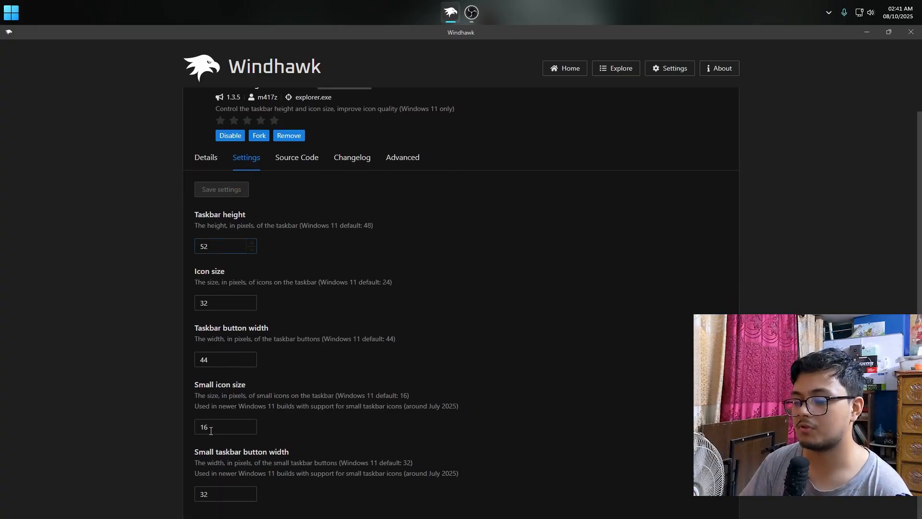
pyautogui.moveTo(233, 247); pyautogui.dragTo(197, 242)
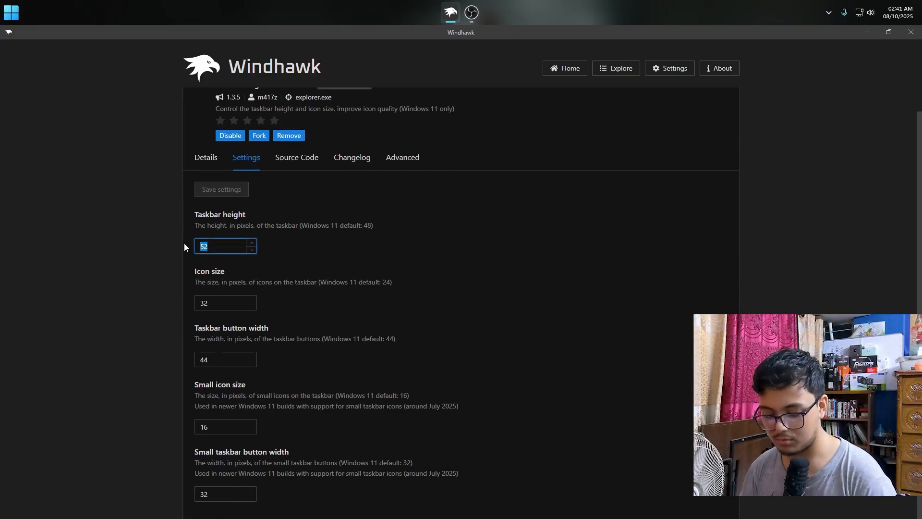
pyautogui.write('38')
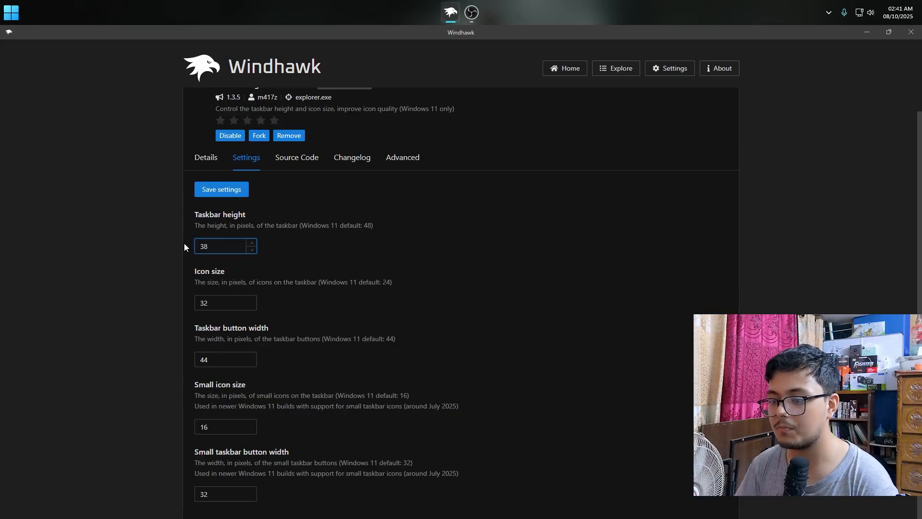
pyautogui.click(229, 191)
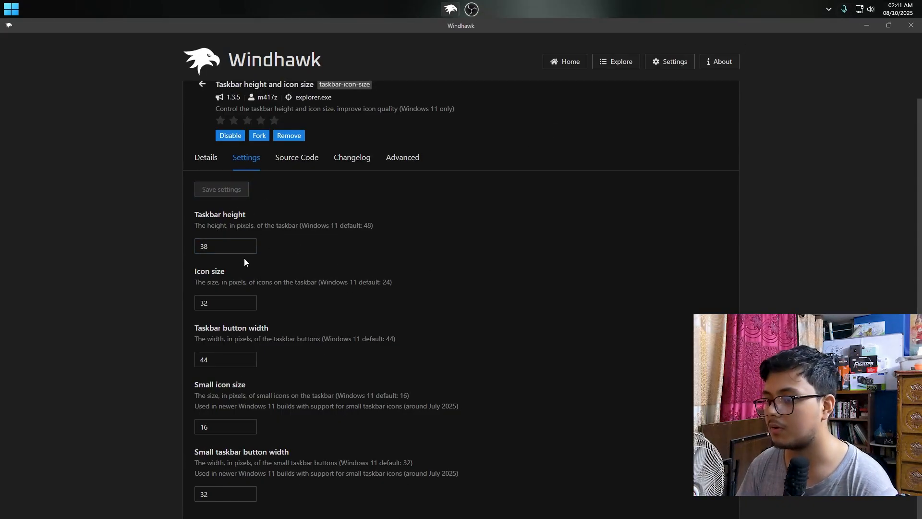
# Set the taskbar icon size to 26 pixels in the Taskbar height and icon size mod and save
pyautogui.moveTo(209, 302); pyautogui.dragTo(192, 305)
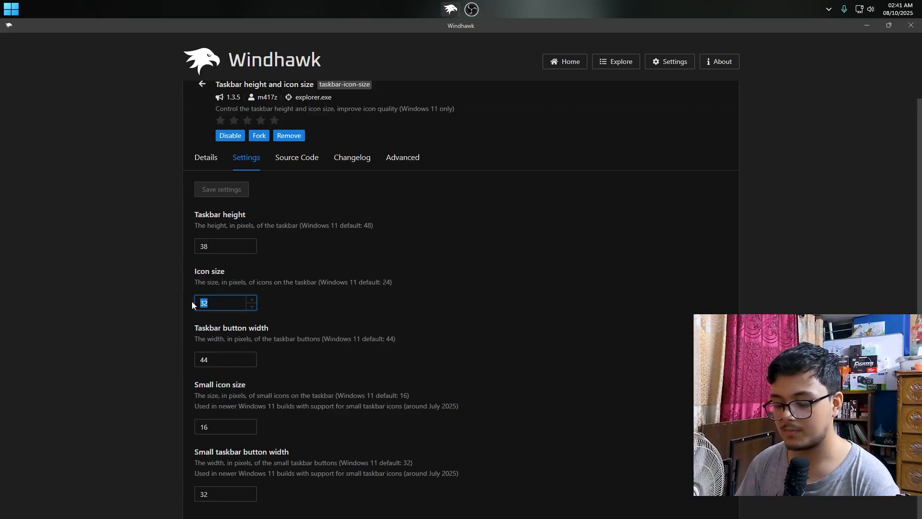
pyautogui.write('26')
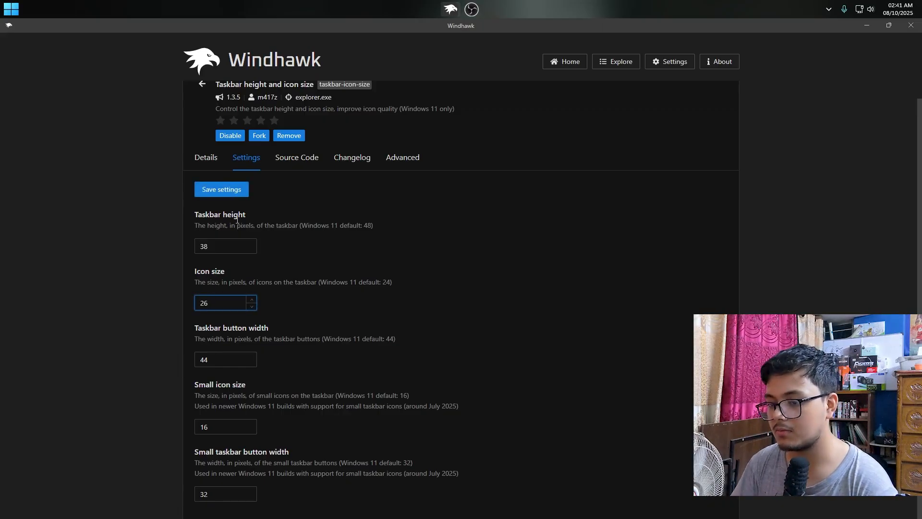
pyautogui.click(232, 191)
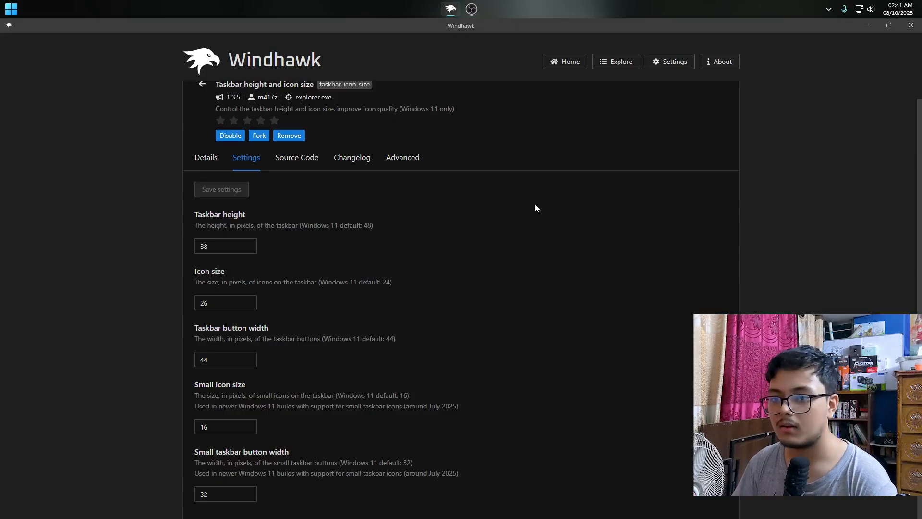
# Set the icon size to 24 pixels and the taskbar button width to 37 pixels, saving the mod's settings after each change
pyautogui.moveTo(213, 300); pyautogui.dragTo(193, 301)
pyautogui.write('24')
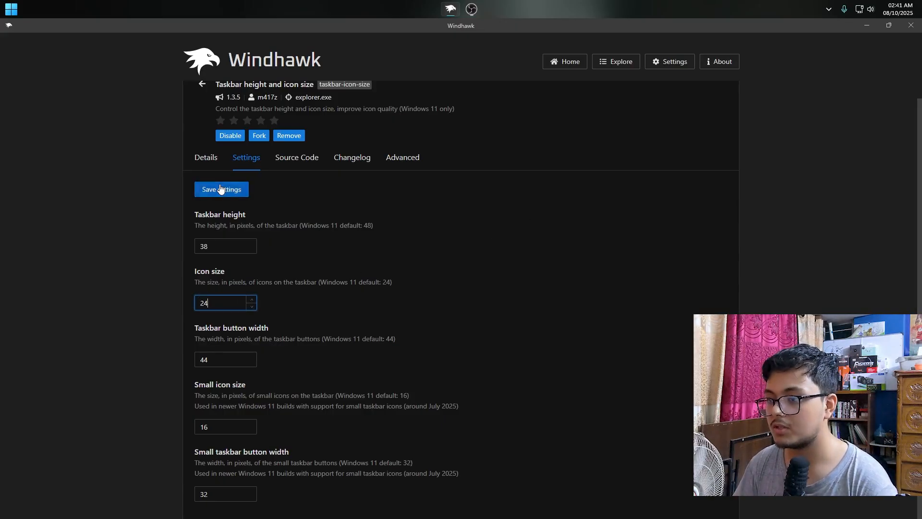
pyautogui.click(230, 190)
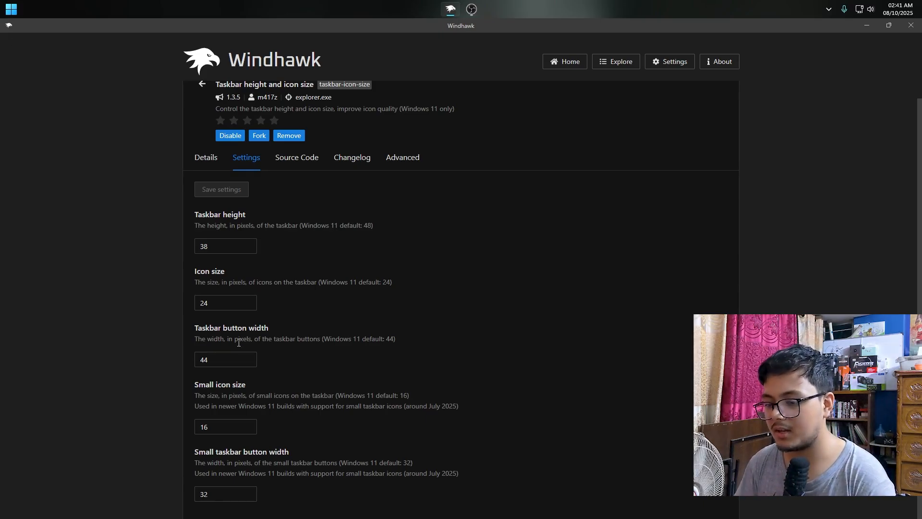
pyautogui.moveTo(235, 355); pyautogui.dragTo(198, 365)
pyautogui.write('37')
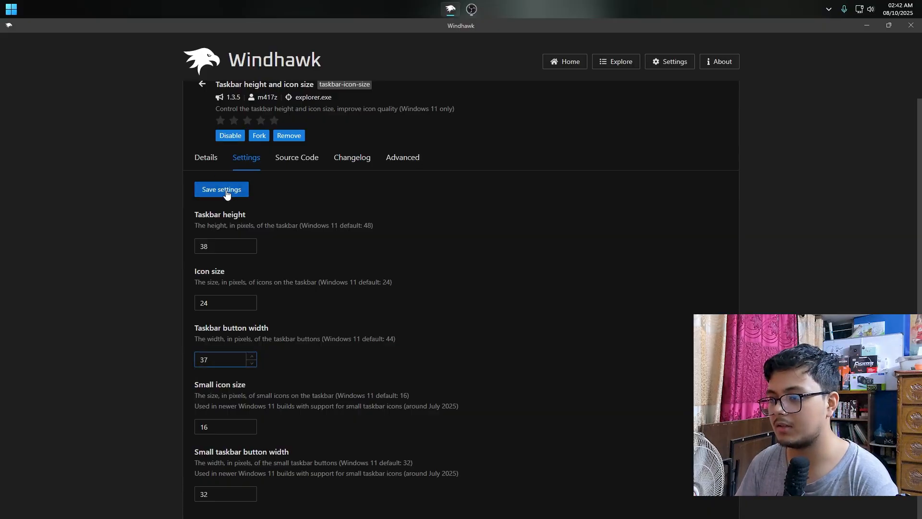
pyautogui.click(227, 194)
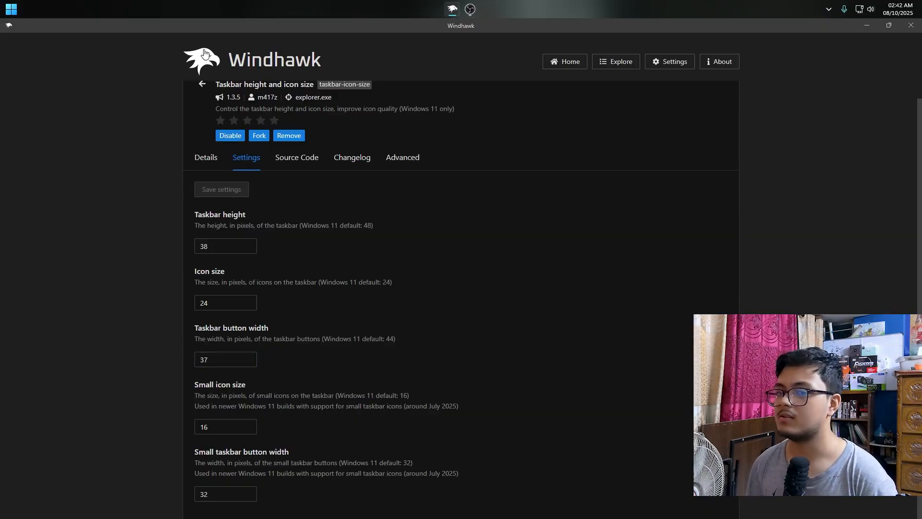
# Return to the overview of installed mods and restore the Windhawk window to a smaller size in the middle of the desktop
pyautogui.click(571, 62)
pyautogui.moveTo(546, 28); pyautogui.dragTo(526, 112)
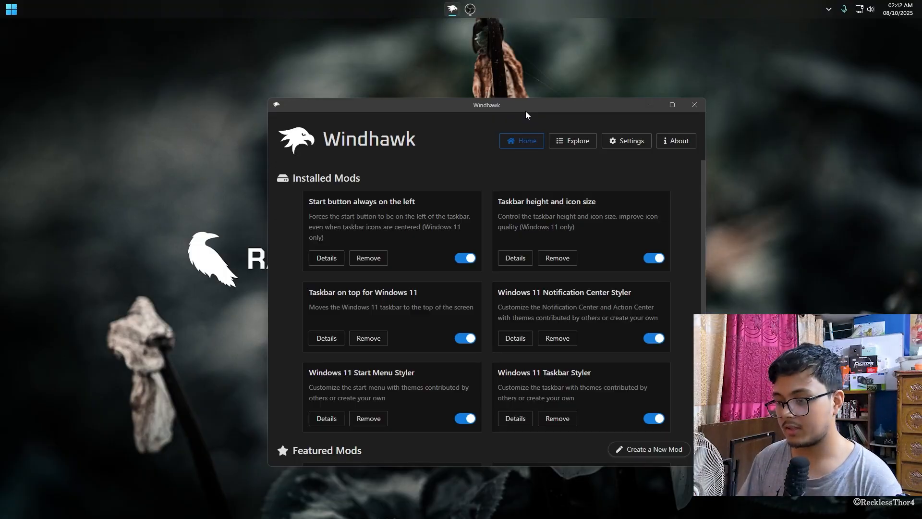
pyautogui.moveTo(525, 111); pyautogui.dragTo(535, 87)
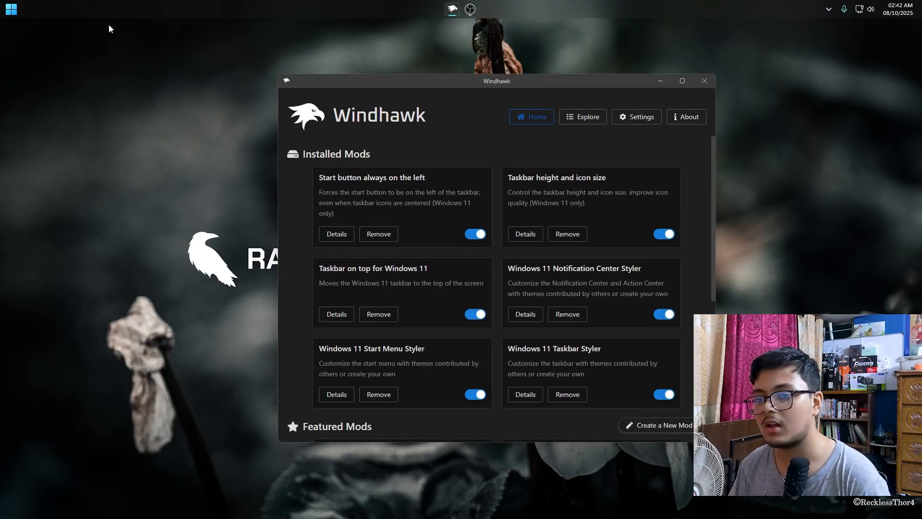
# Open the Start menu to check its look beneath the resized taskbar, and close it again
pyautogui.click(12, 10)
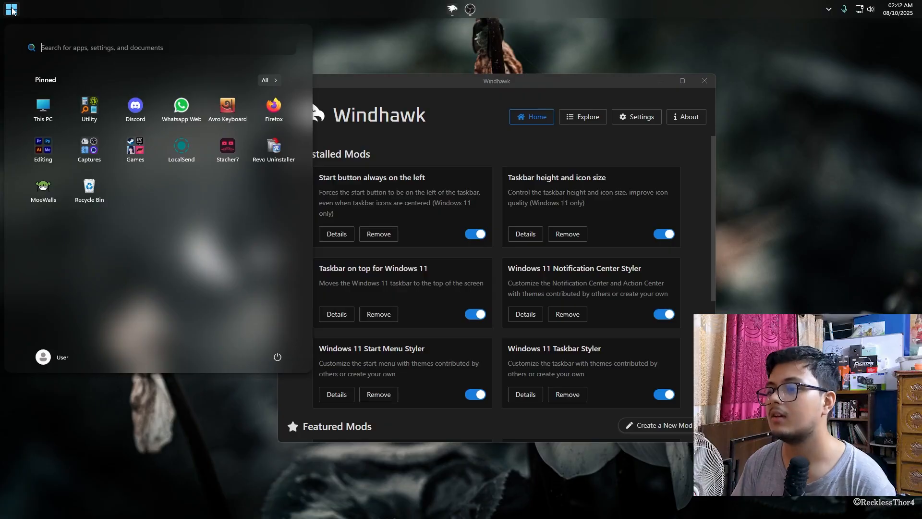
pyautogui.click(408, 7)
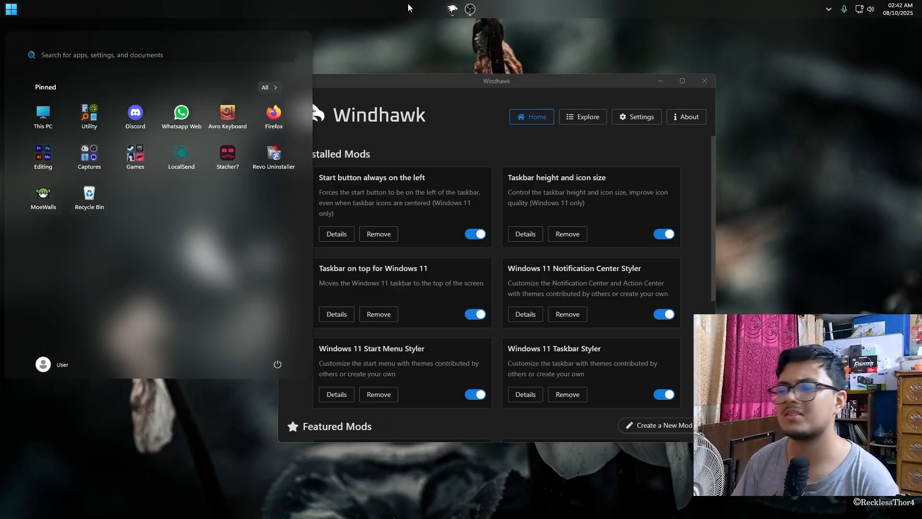